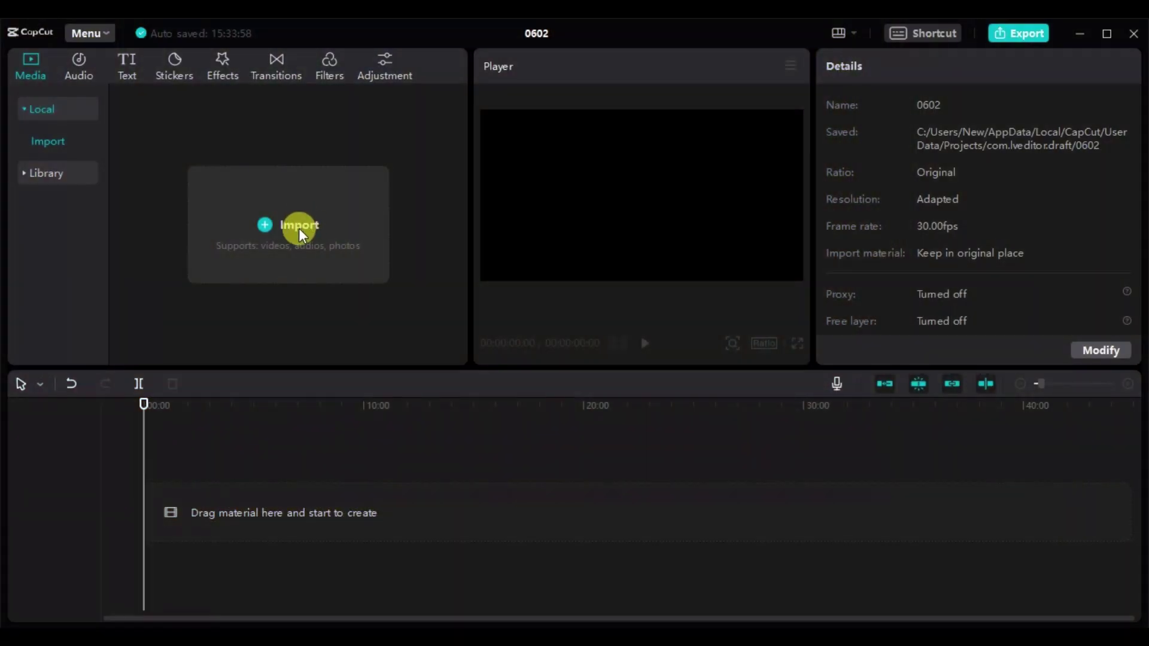
# Import the audio file "WhatsApp Audio 2021-09-24 at 11.54.20 AM" from the Pictures folder into the project
pyautogui.click(299, 226)
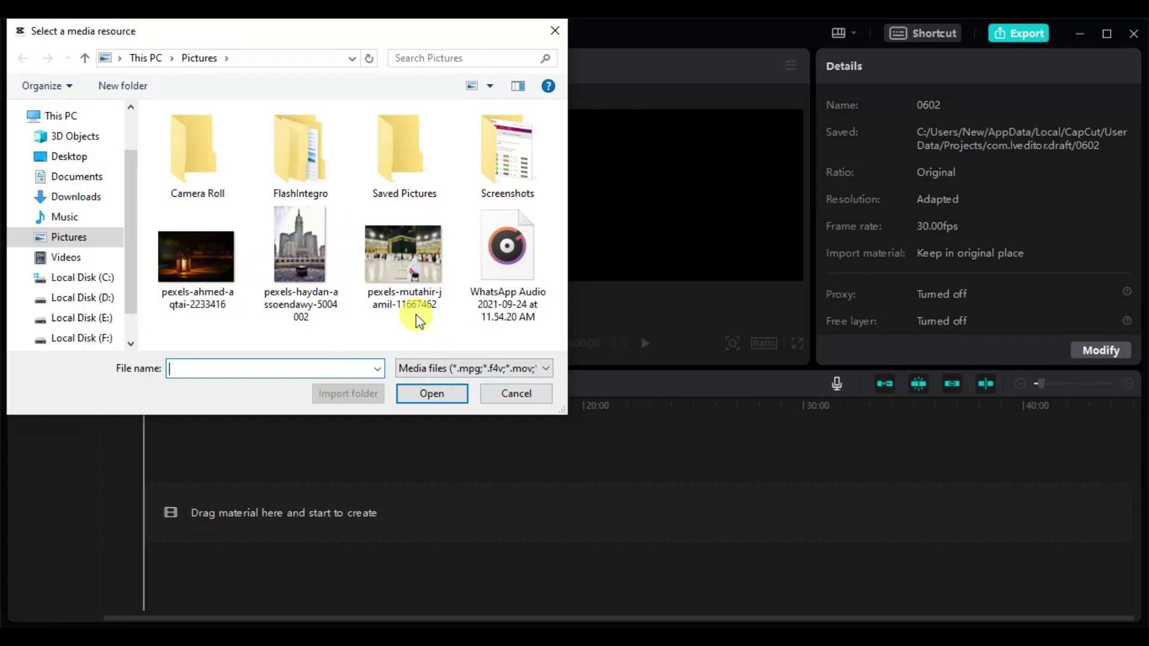
pyautogui.click(507, 279)
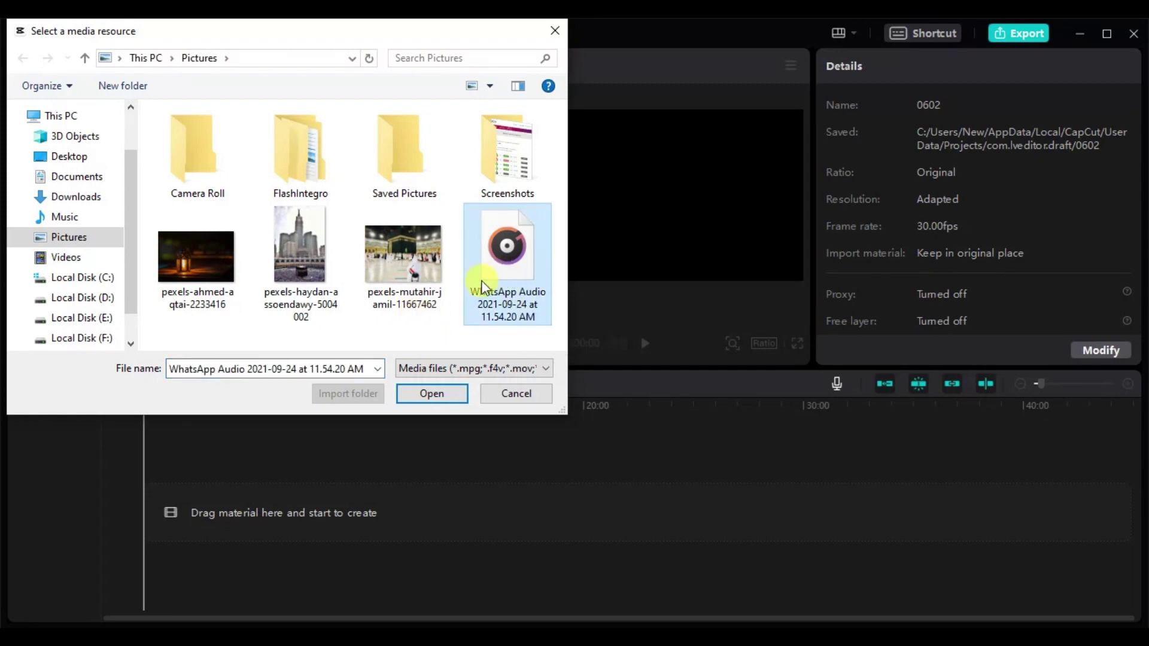
pyautogui.click(433, 395)
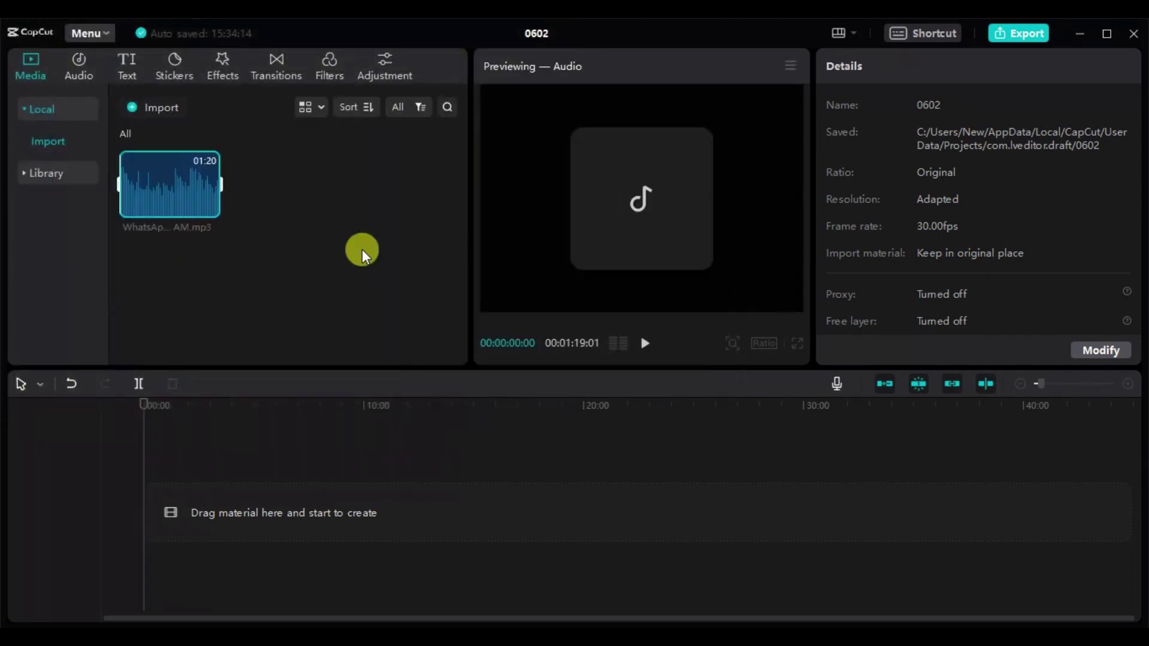
# Import the three Pexels images of the lantern, the clock tower and the Kaaba from the Pictures folder
pyautogui.click(155, 108)
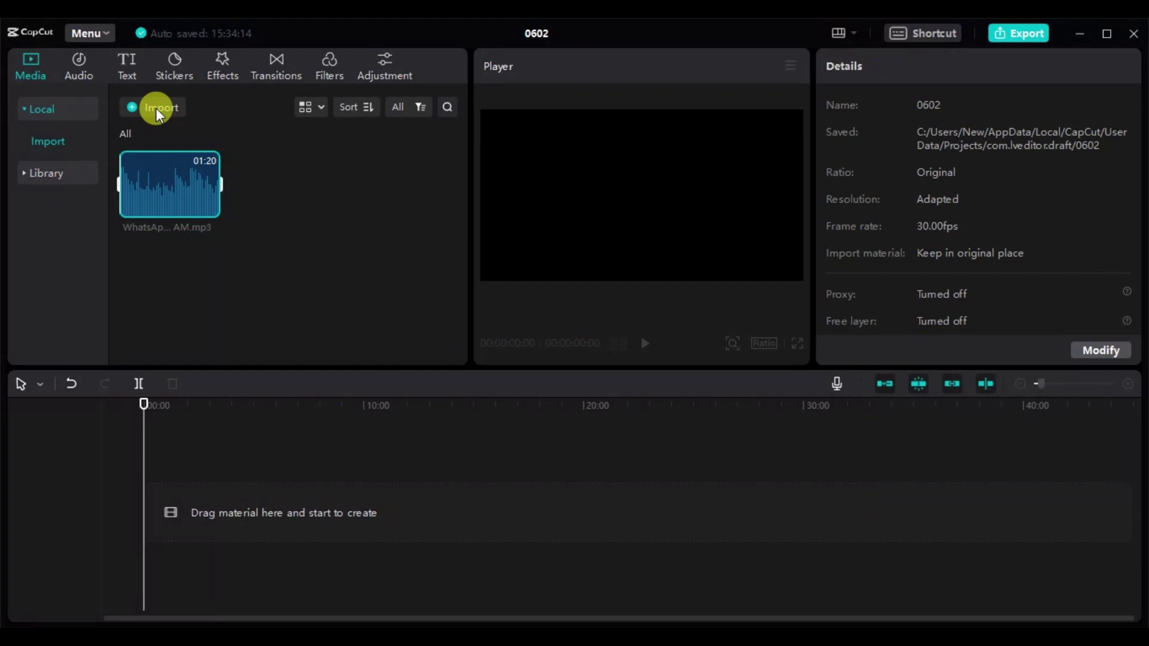
pyautogui.click(307, 304)
pyautogui.moveTo(307, 304); pyautogui.dragTo(394, 268)
pyautogui.click(429, 394)
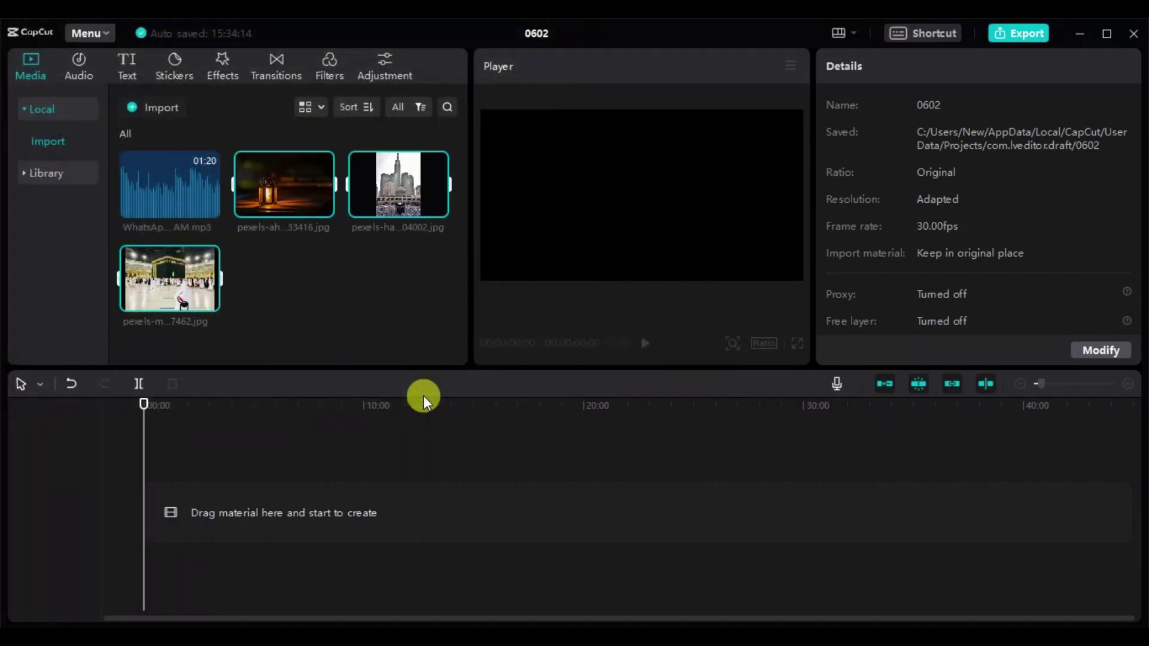
# Place the audio on the timeline from the start, with the lantern, clock tower and Kaaba images in sequence on the video track
pyautogui.moveTo(182, 213); pyautogui.dragTo(206, 589)
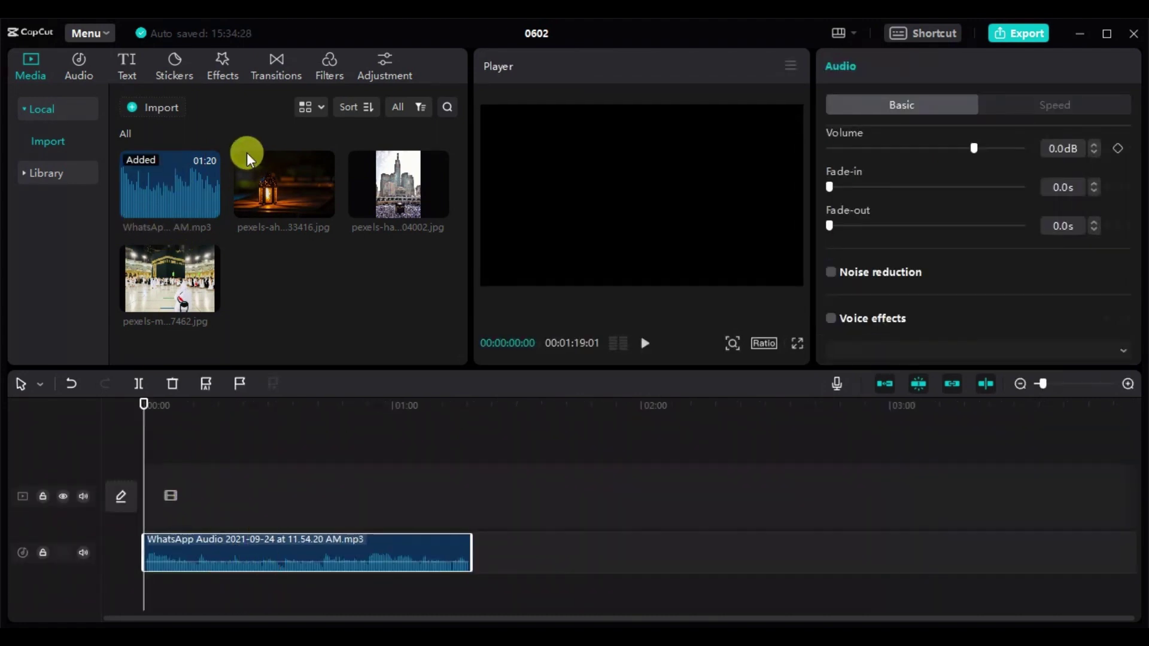
pyautogui.moveTo(246, 152); pyautogui.dragTo(188, 501)
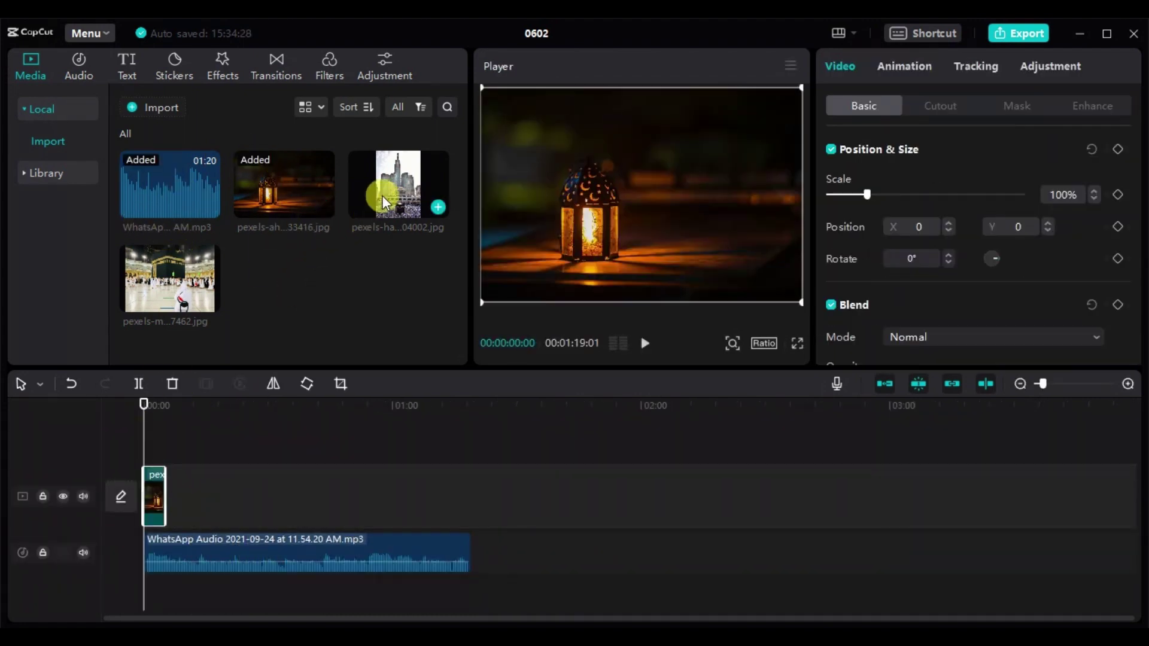
pyautogui.moveTo(382, 195); pyautogui.dragTo(168, 434)
pyautogui.moveTo(169, 278); pyautogui.dragTo(341, 493)
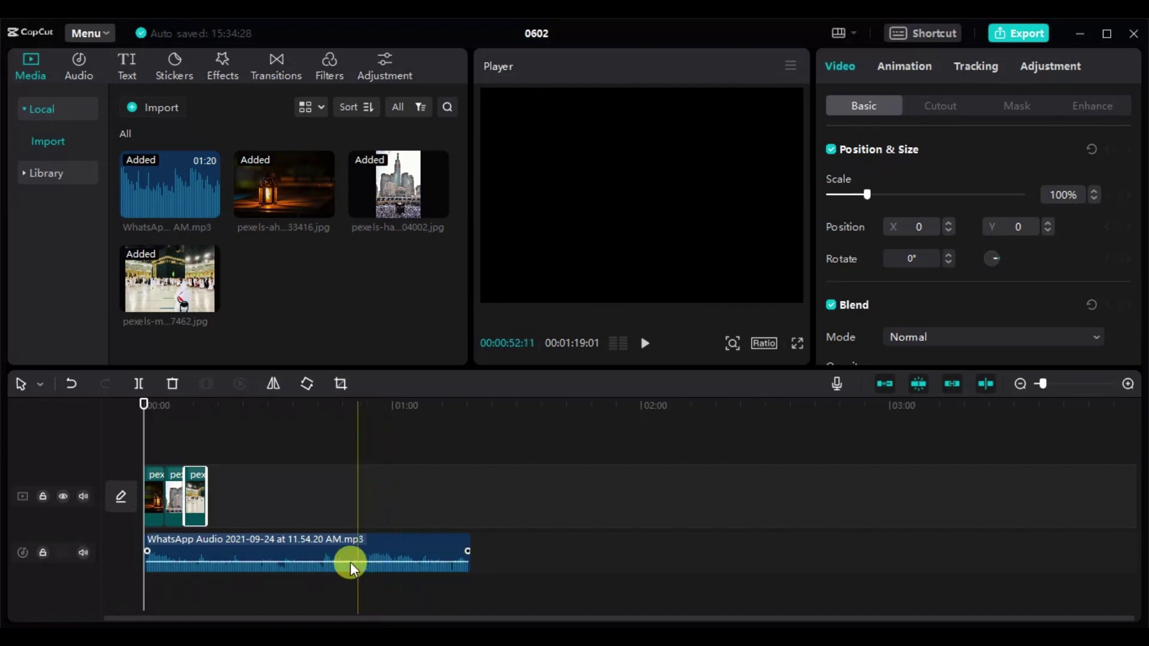
# Select the audio clip and play the opening seconds to listen to the original recording
pyautogui.click(329, 554)
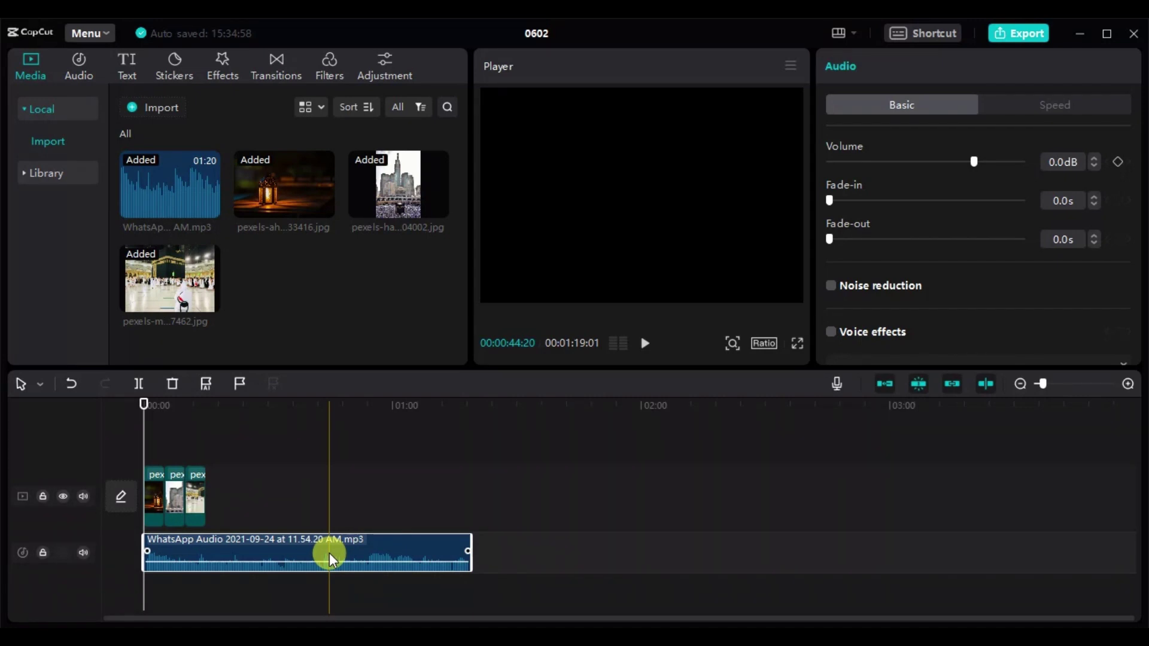
pyautogui.click(644, 343)
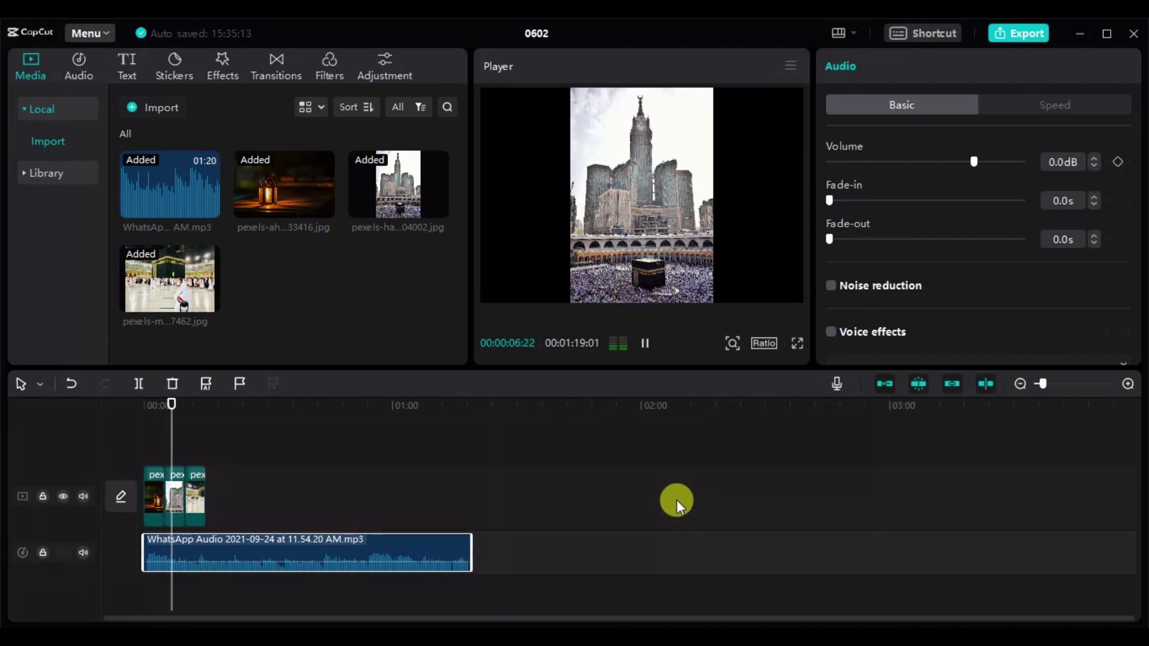
pyautogui.click(644, 346)
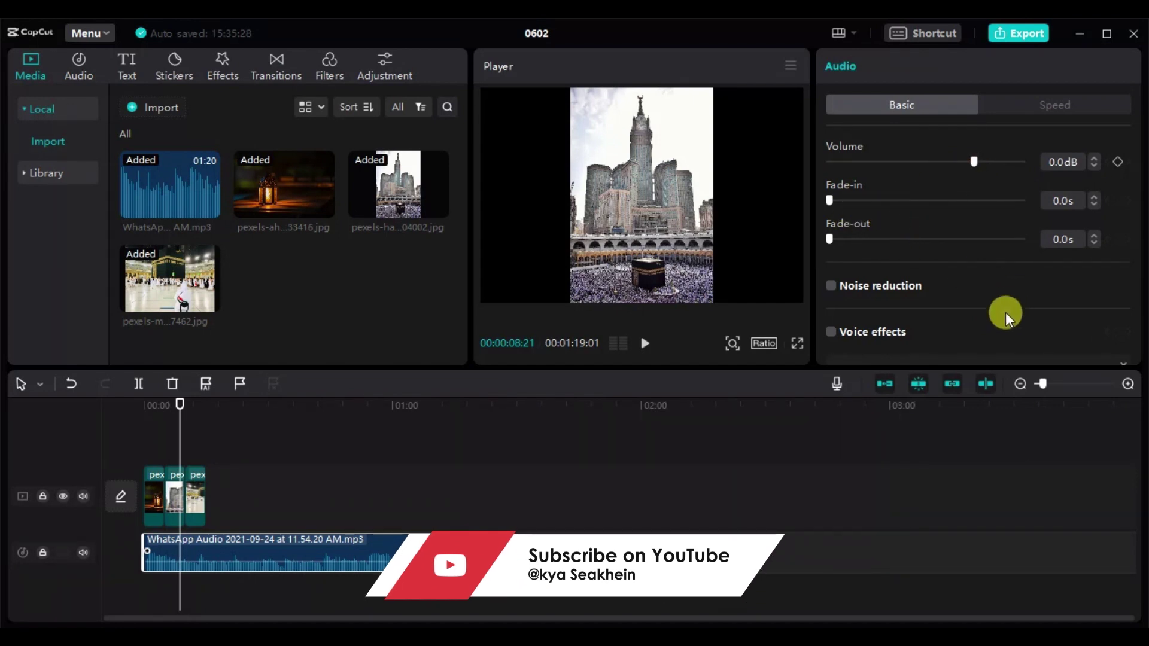
# Turn noise reduction on for the audio clip and switch it off again
pyautogui.scroll(-1, 1005, 312)
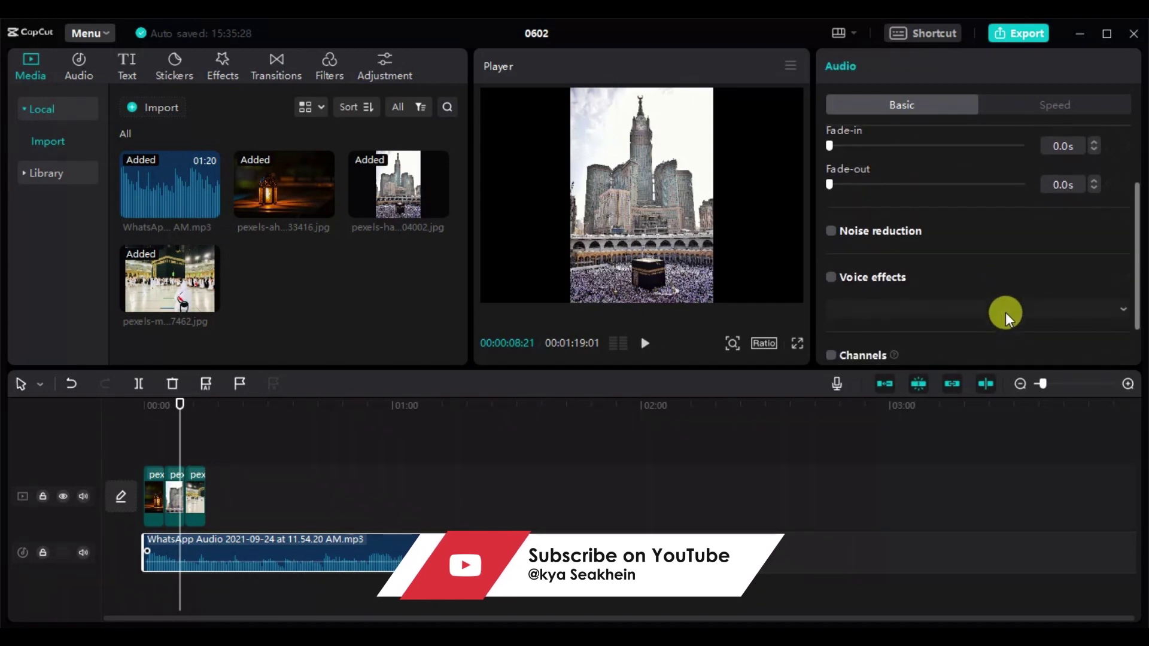
pyautogui.click(832, 226)
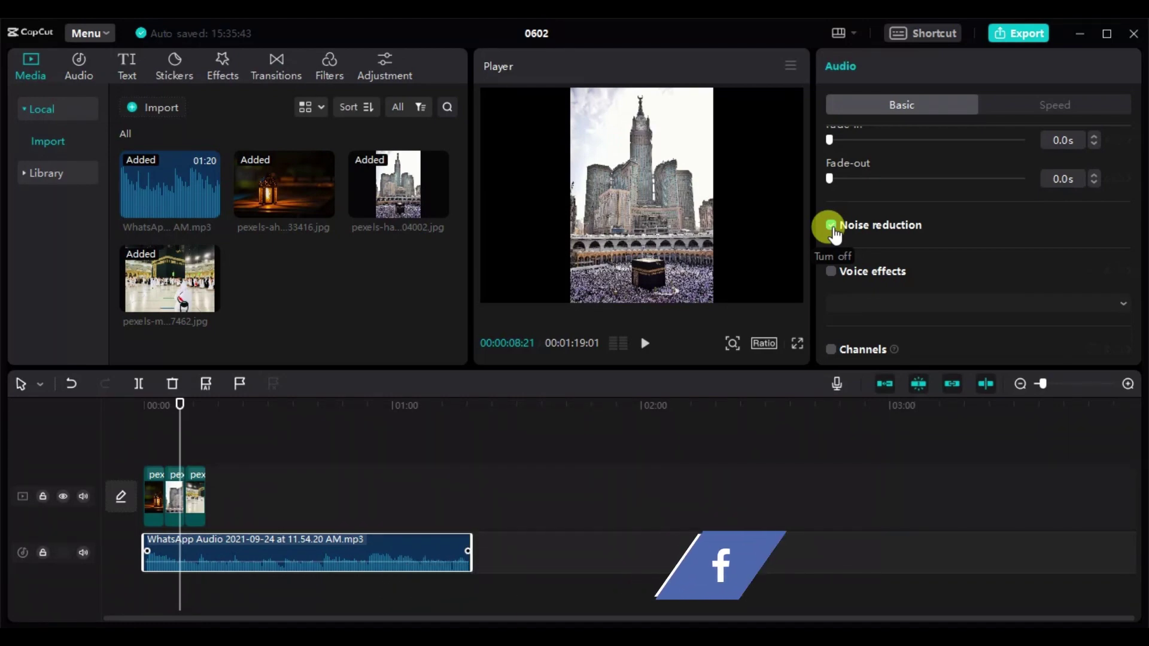
pyautogui.click(832, 226)
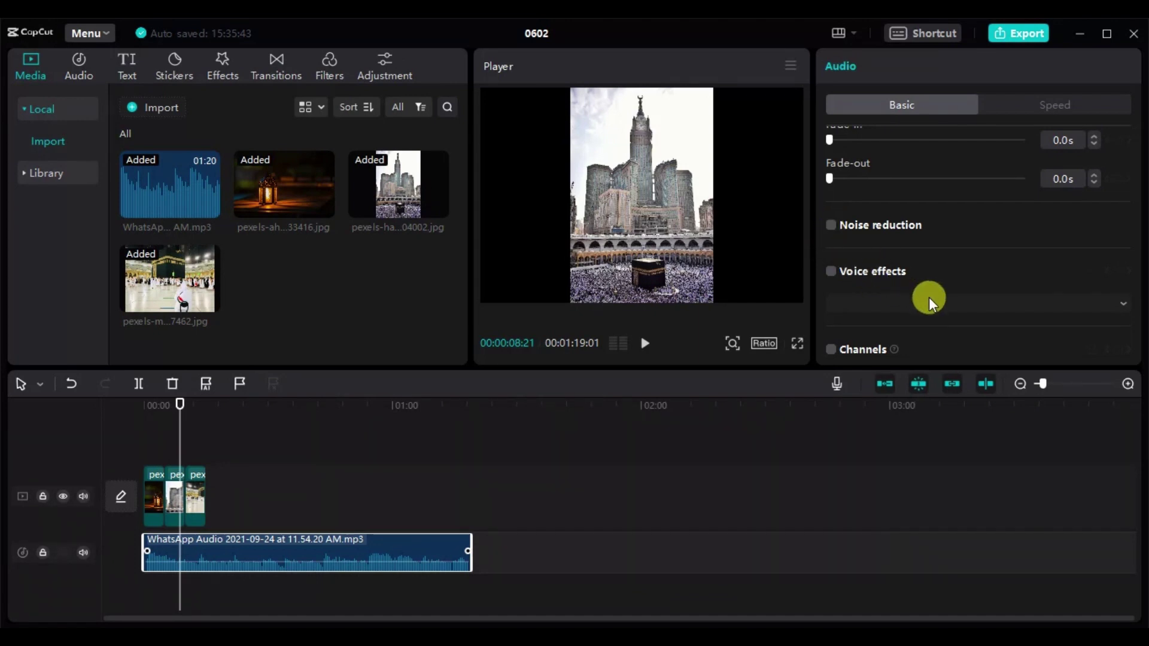
# Enable voice effects on the audio clip with the Echo effect and play it back from about 19 seconds
pyautogui.click(832, 272)
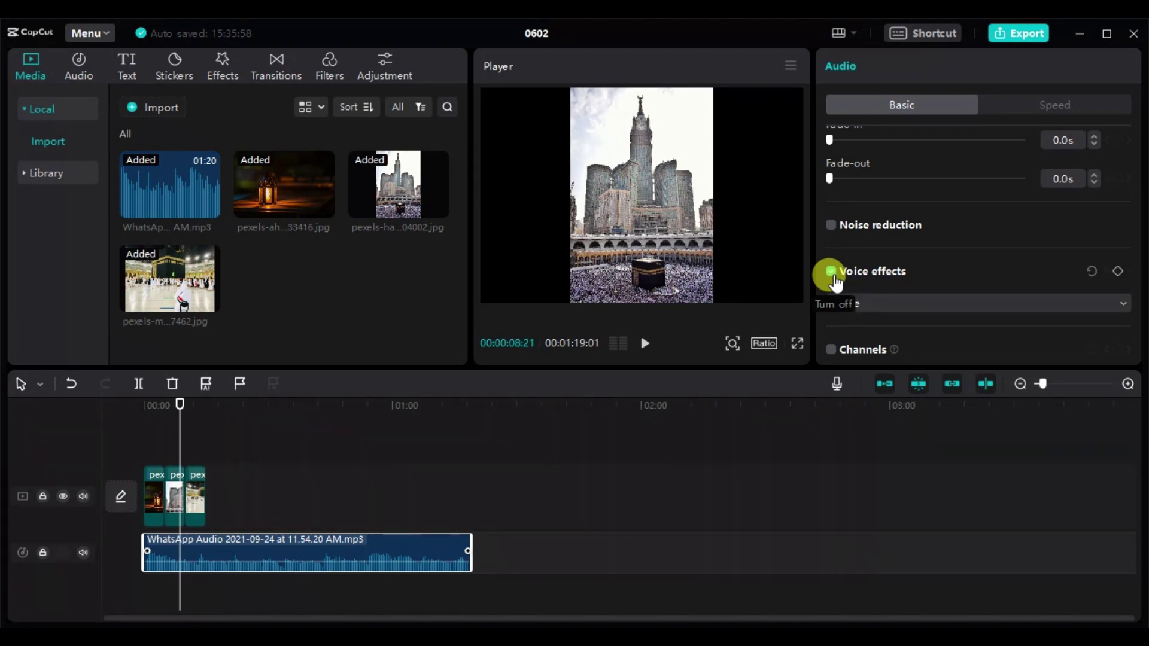
pyautogui.click(1123, 305)
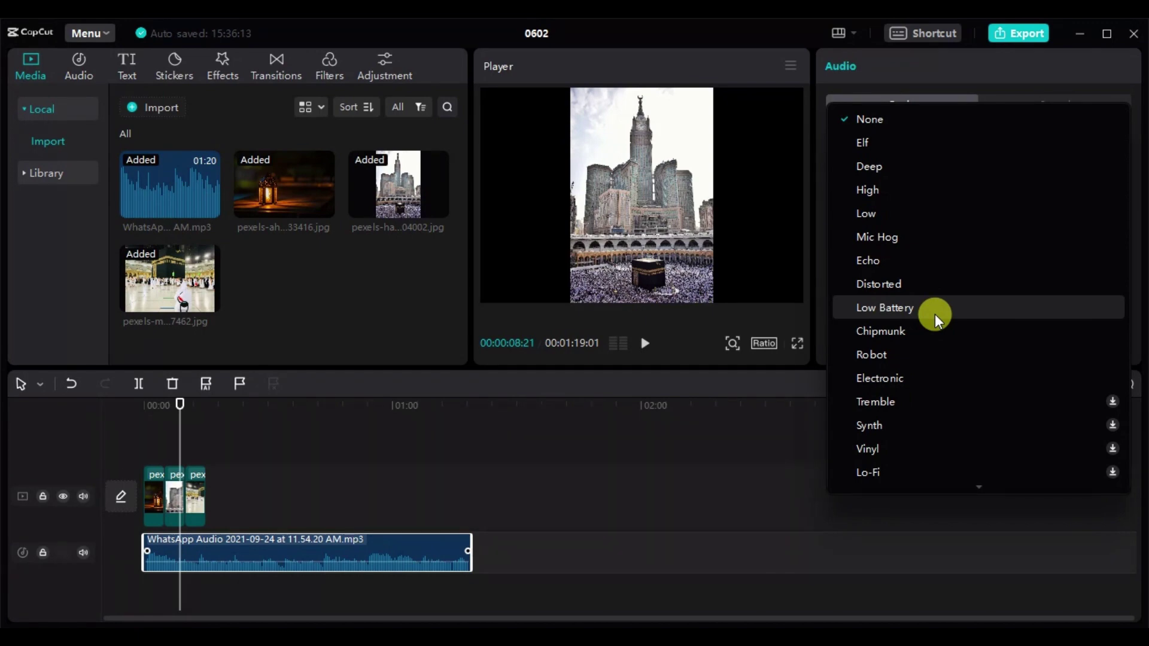
pyautogui.click(904, 263)
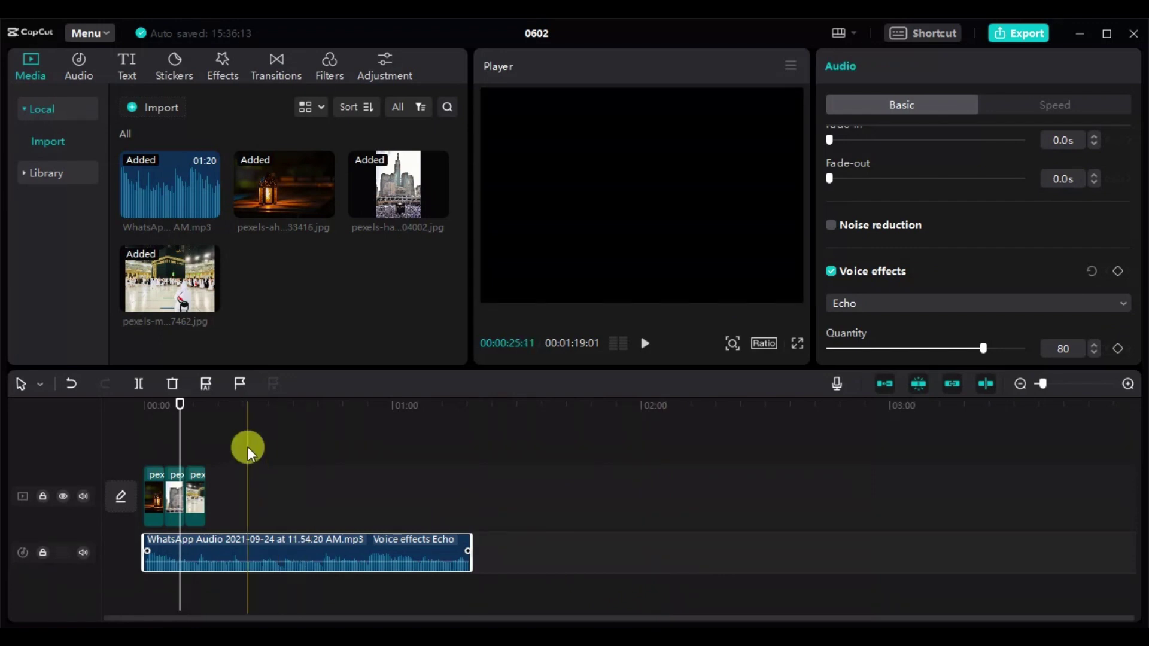
pyautogui.click(225, 403)
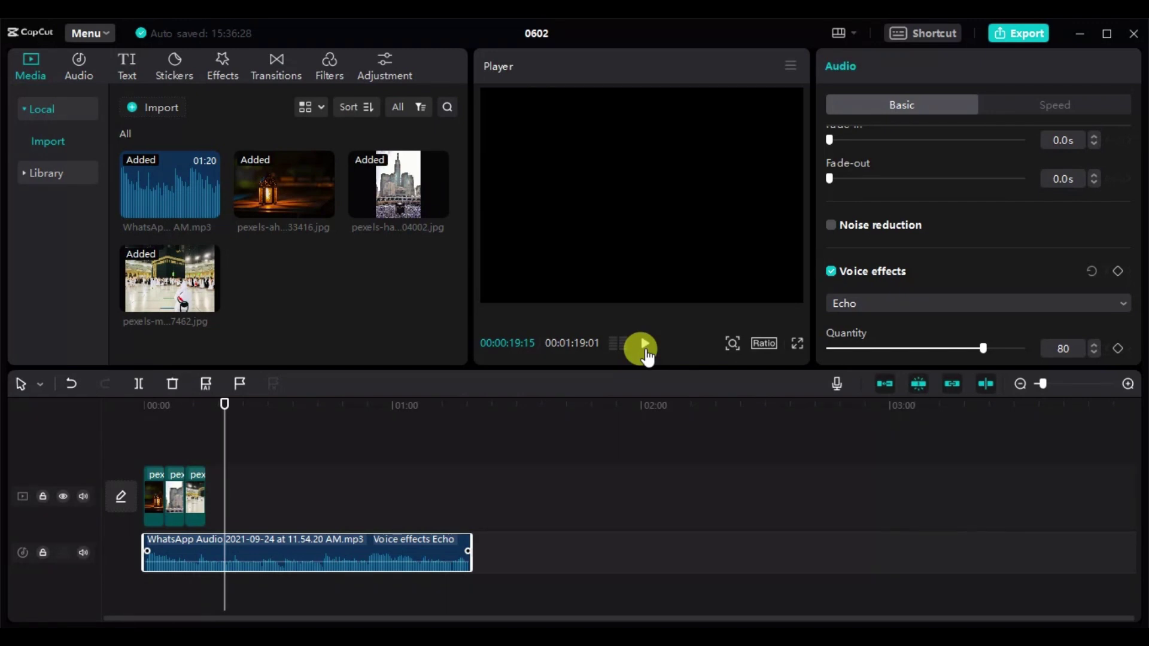
pyautogui.click(644, 347)
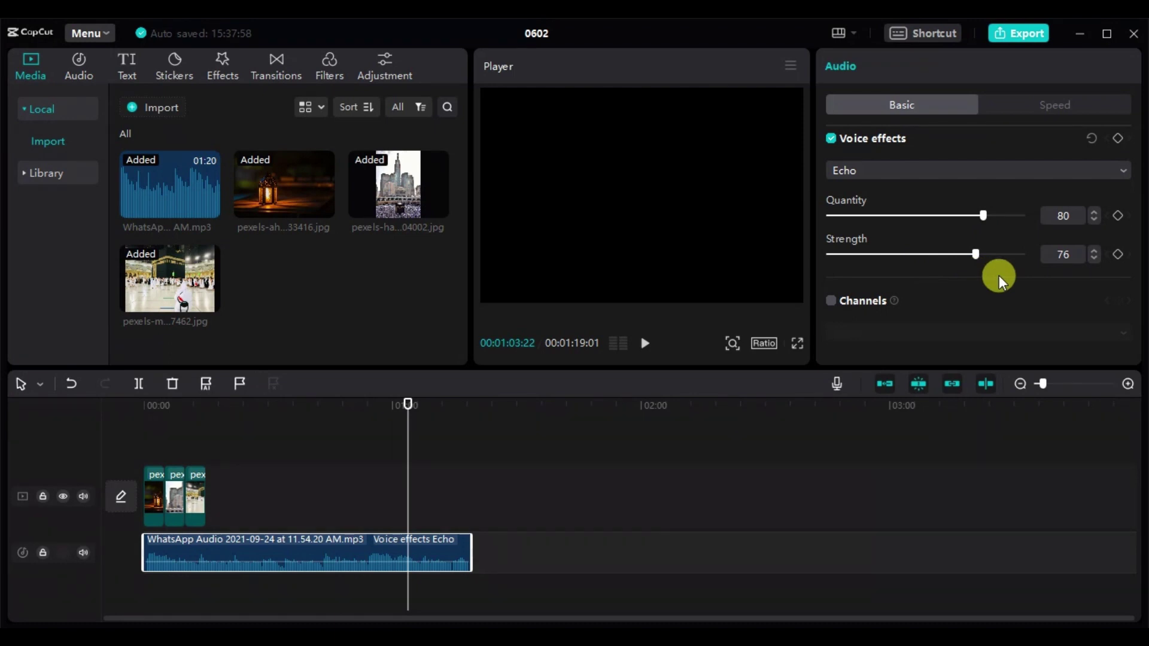
# Scale the lantern image to 115% so it fills the frame
pyautogui.click(153, 410)
pyautogui.moveTo(166, 417); pyautogui.dragTo(152, 405)
pyautogui.click(153, 481)
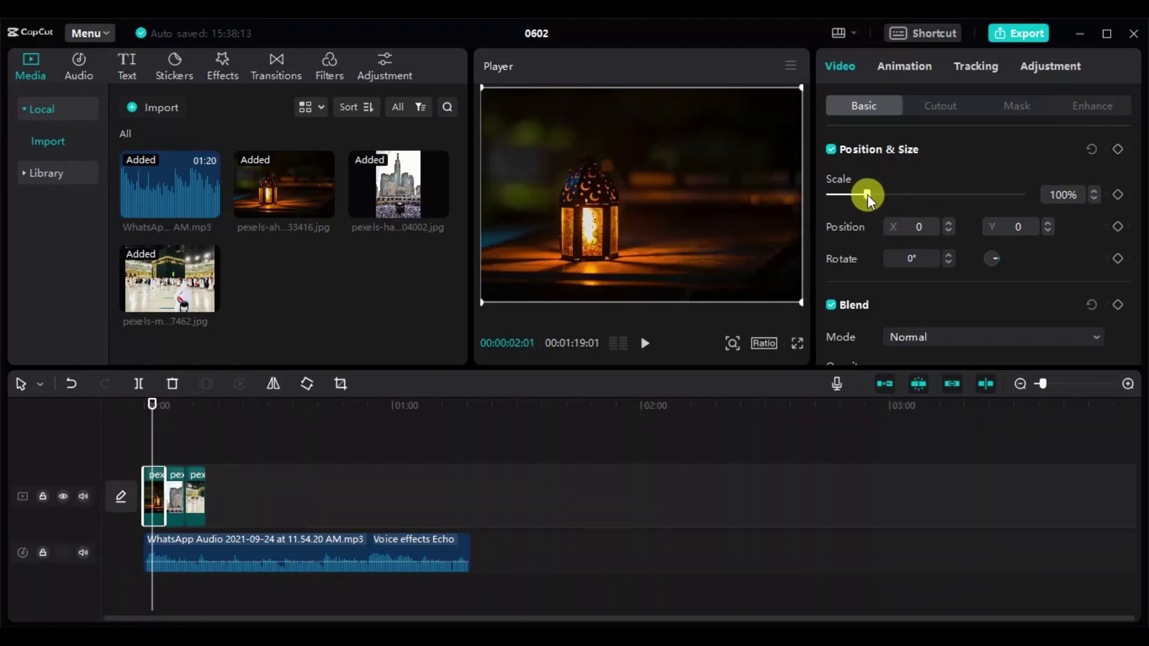
pyautogui.moveTo(867, 195); pyautogui.dragTo(873, 195)
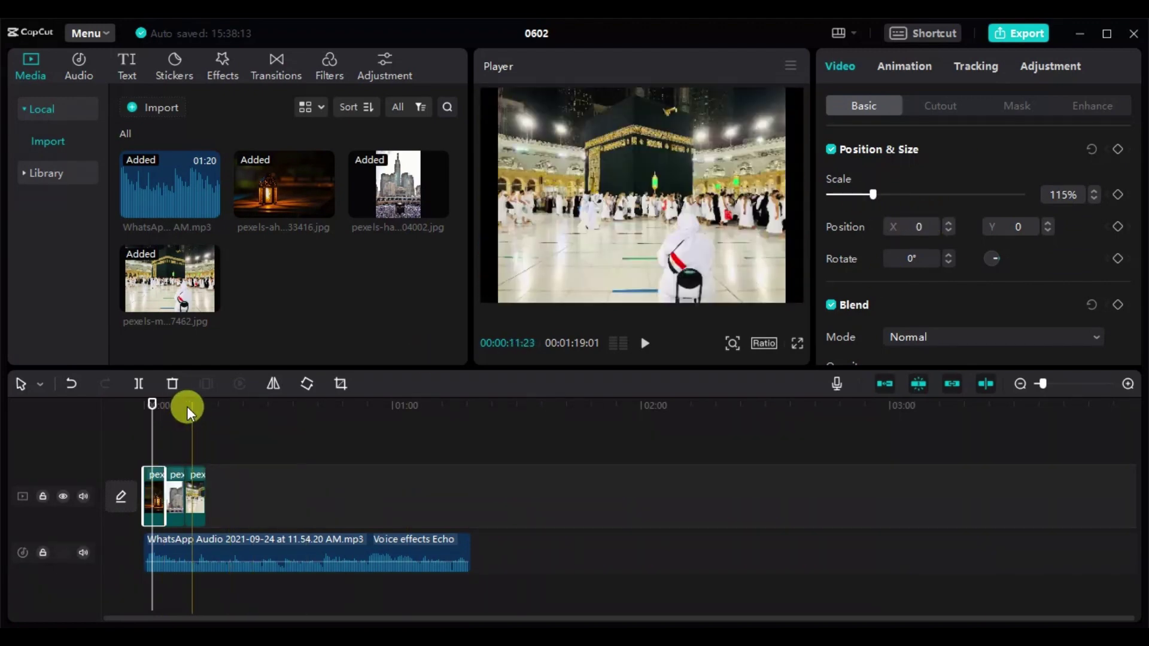
# Scale the clock tower image to 250% and move it up in the frame to Y position 1765
pyautogui.moveTo(164, 408); pyautogui.dragTo(177, 505)
pyautogui.click(177, 505)
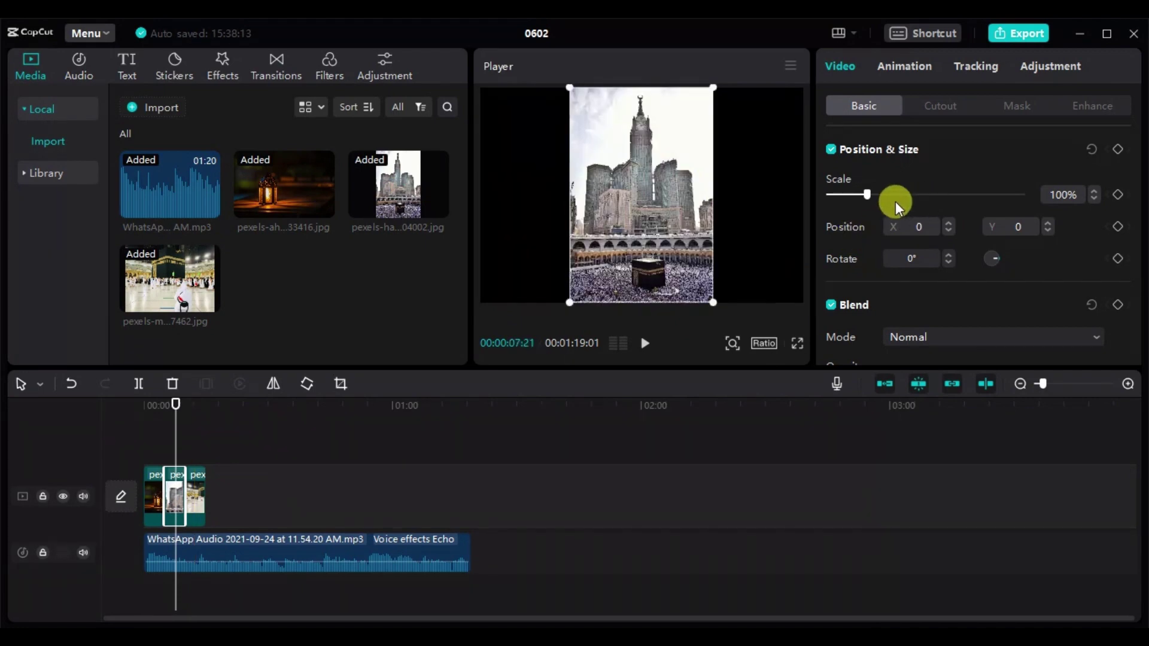
pyautogui.moveTo(868, 195); pyautogui.dragTo(925, 195)
pyautogui.moveTo(724, 258); pyautogui.dragTo(722, 110)
# Scale the Kaaba image to 187% and move it down in the frame to Y position -995
pyautogui.click(199, 475)
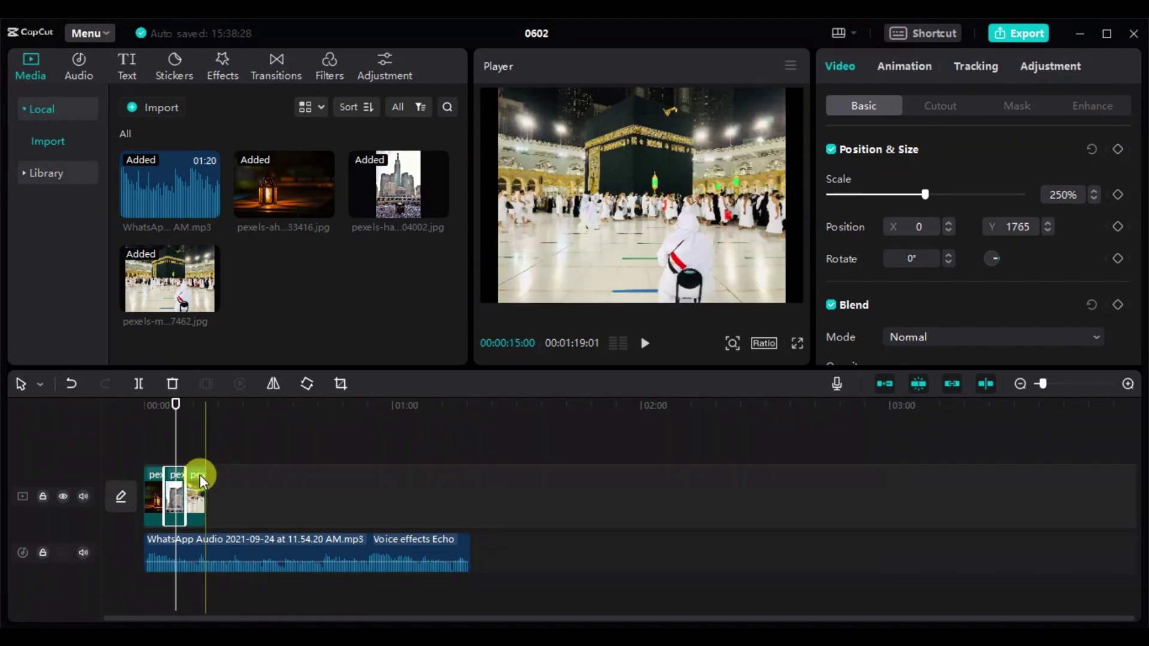
pyautogui.click(196, 410)
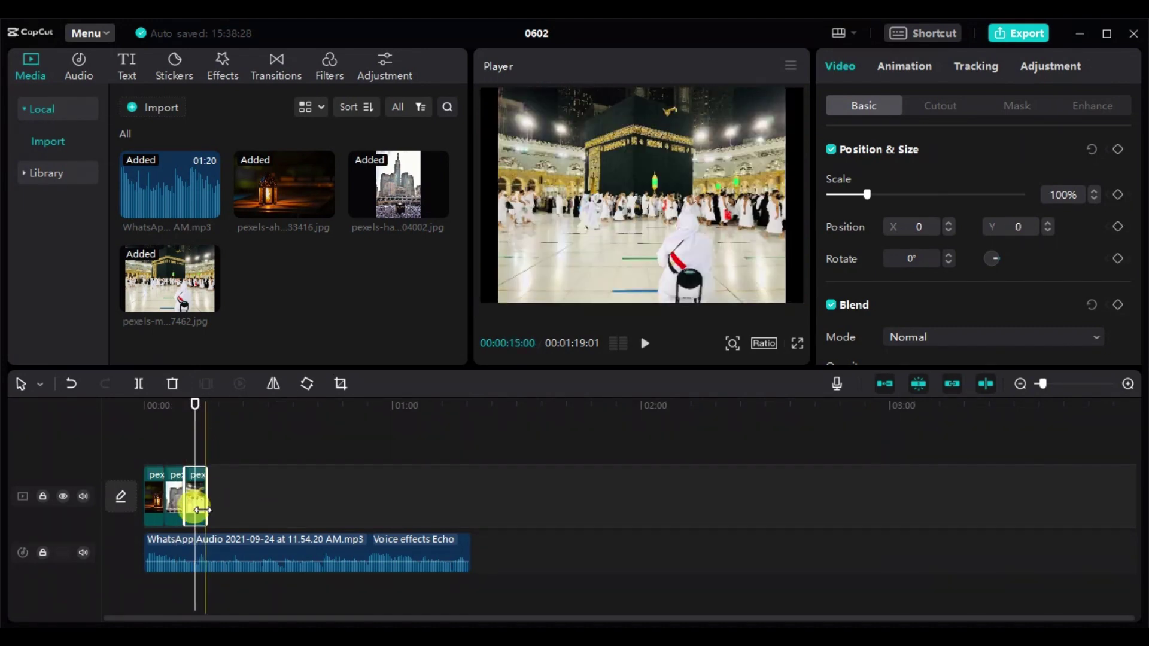
pyautogui.moveTo(871, 197); pyautogui.dragTo(904, 195)
pyautogui.moveTo(692, 151); pyautogui.dragTo(700, 234)
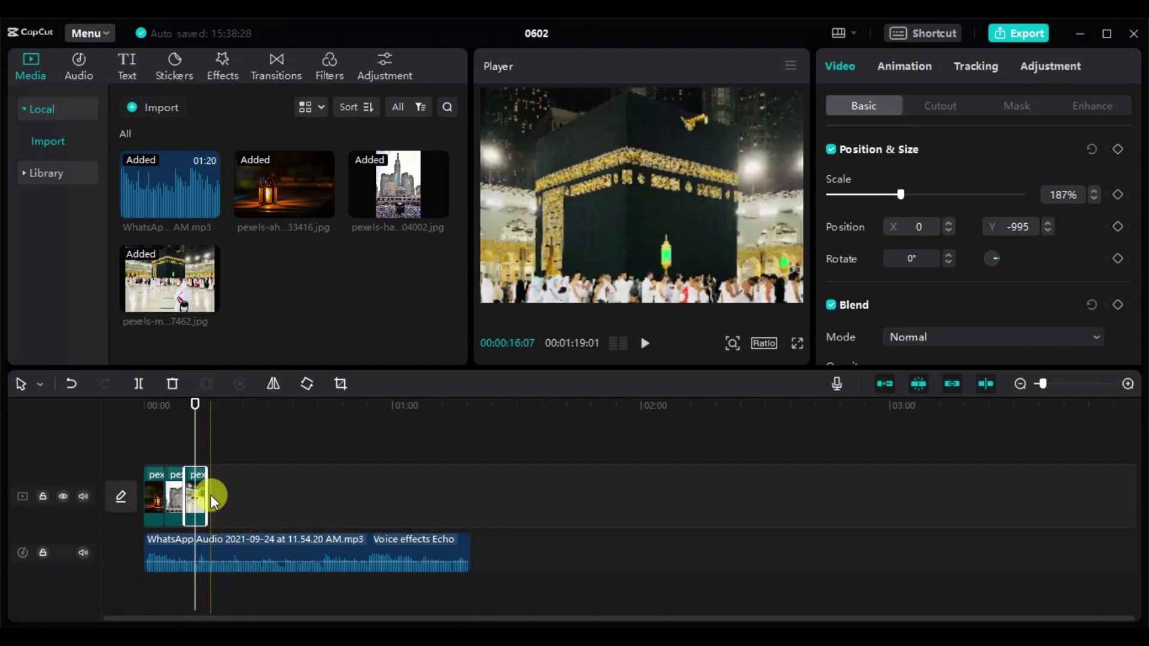
# Lengthen the three image clips on the timeline so that together they cover the whole audio, ending at 00:01:19:01
pyautogui.moveTo(209, 496); pyautogui.dragTo(299, 500)
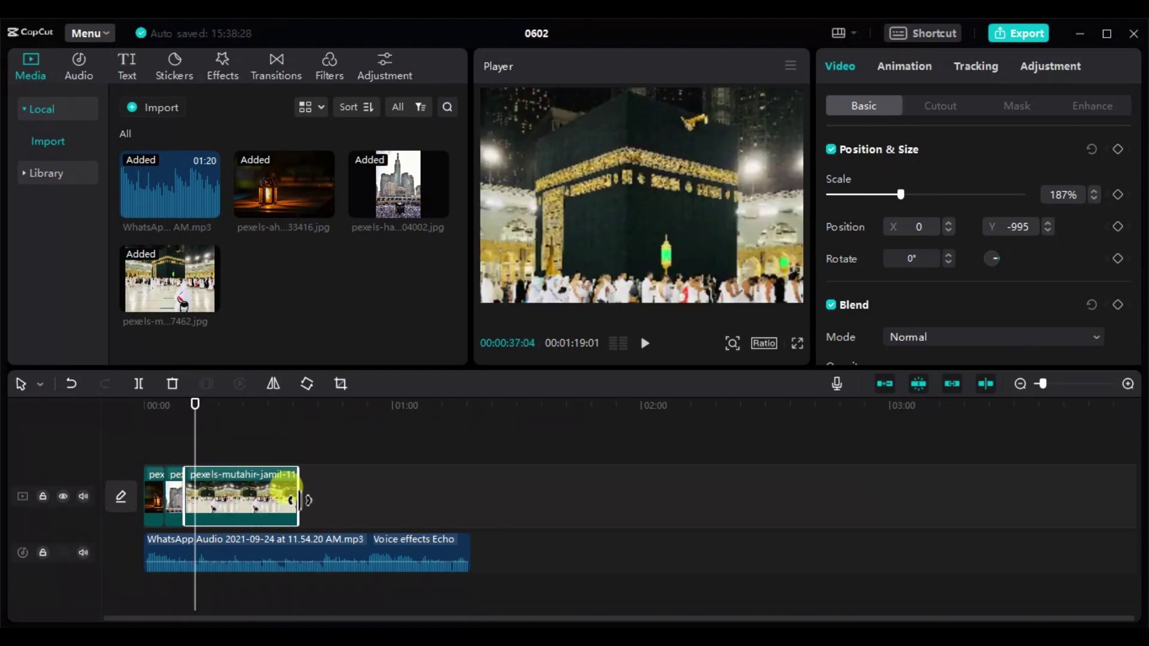
pyautogui.moveTo(154, 495); pyautogui.dragTo(269, 495)
pyautogui.click(323, 493)
pyautogui.moveTo(359, 487); pyautogui.dragTo(392, 489)
pyautogui.click(154, 494)
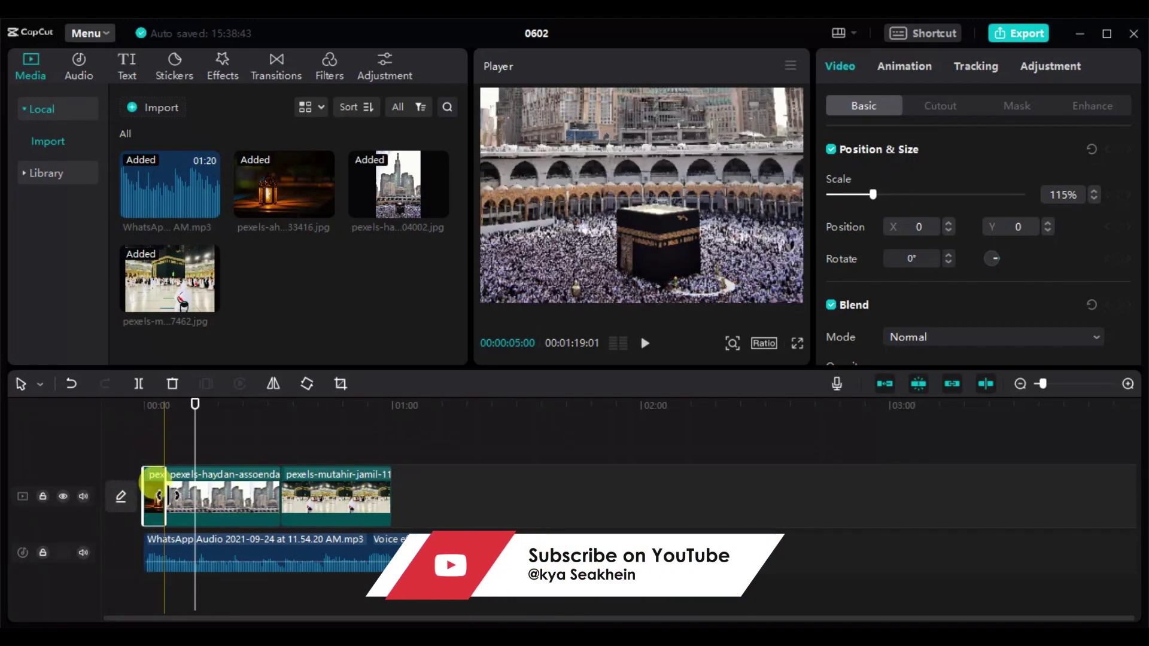
pyautogui.moveTo(165, 496); pyautogui.dragTo(203, 497)
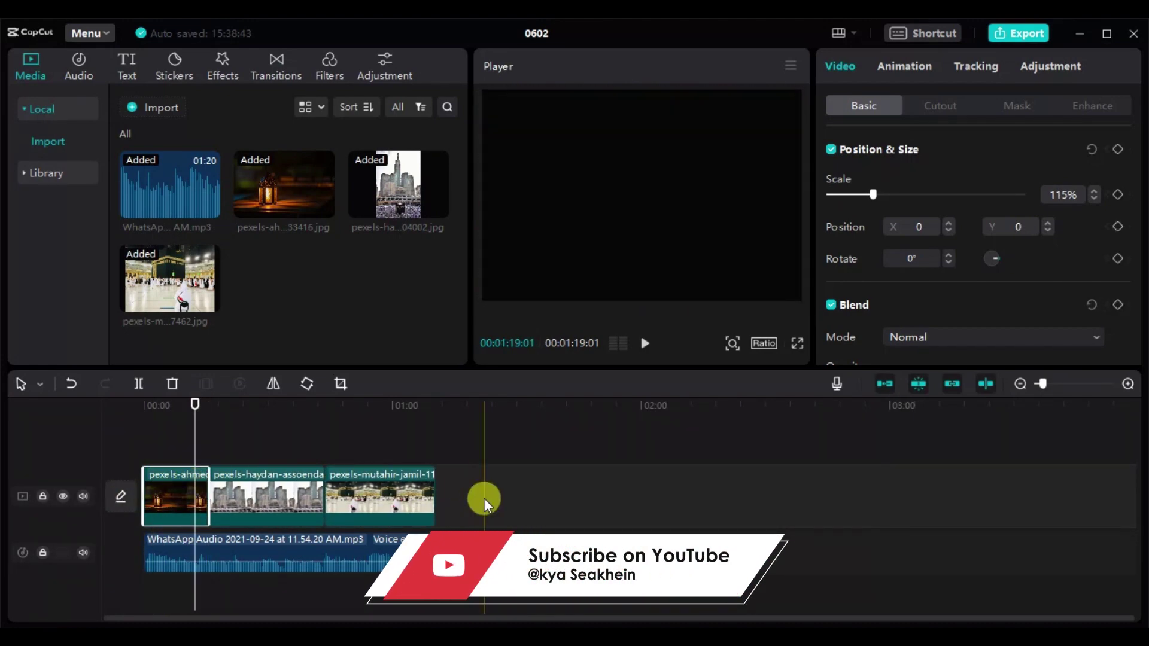
pyautogui.moveTo(484, 498); pyautogui.dragTo(288, 495)
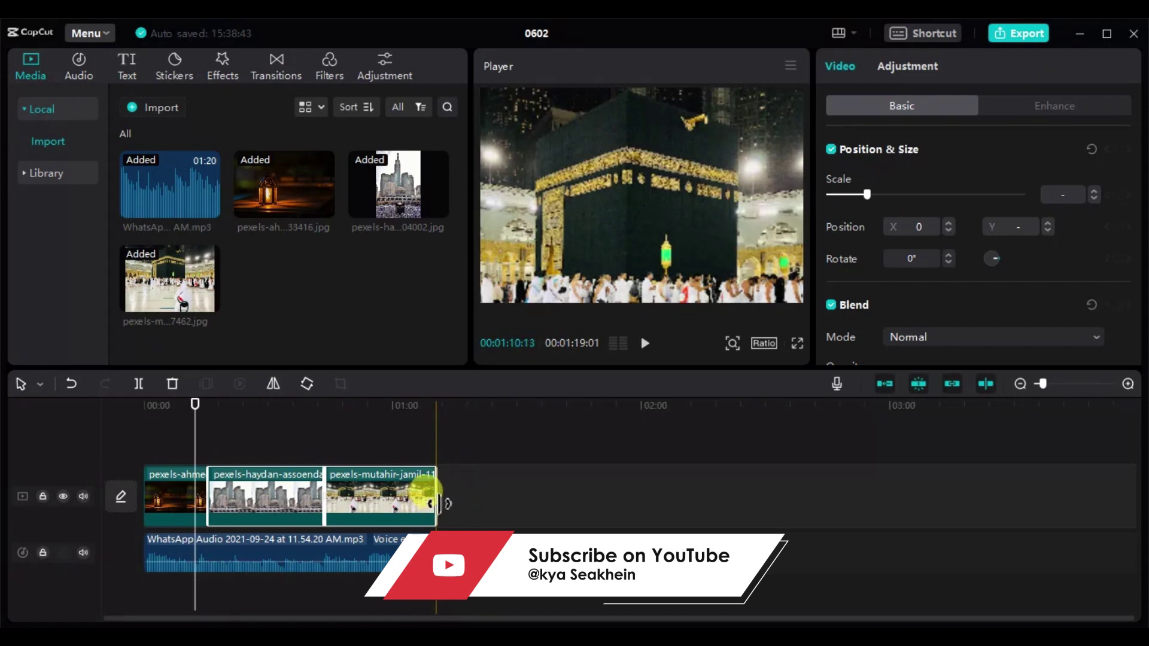
pyautogui.moveTo(431, 503); pyautogui.dragTo(472, 500)
pyautogui.click(532, 497)
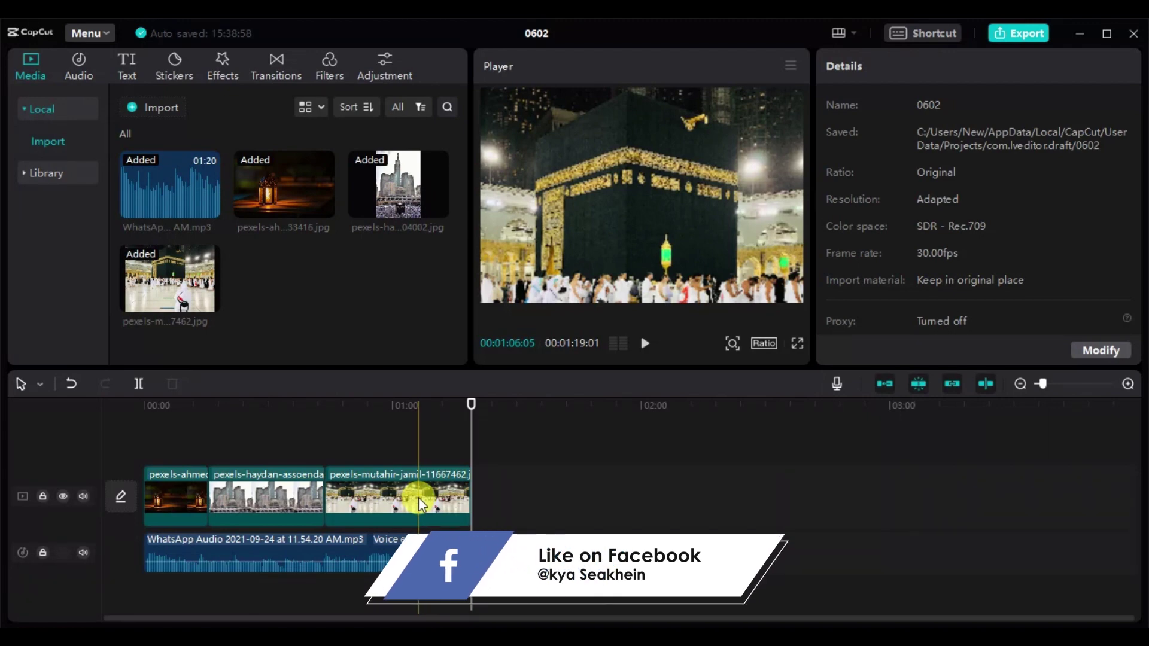
# Add the Mix overlay transition at the cut between the lantern and clock tower images
pyautogui.click(265, 498)
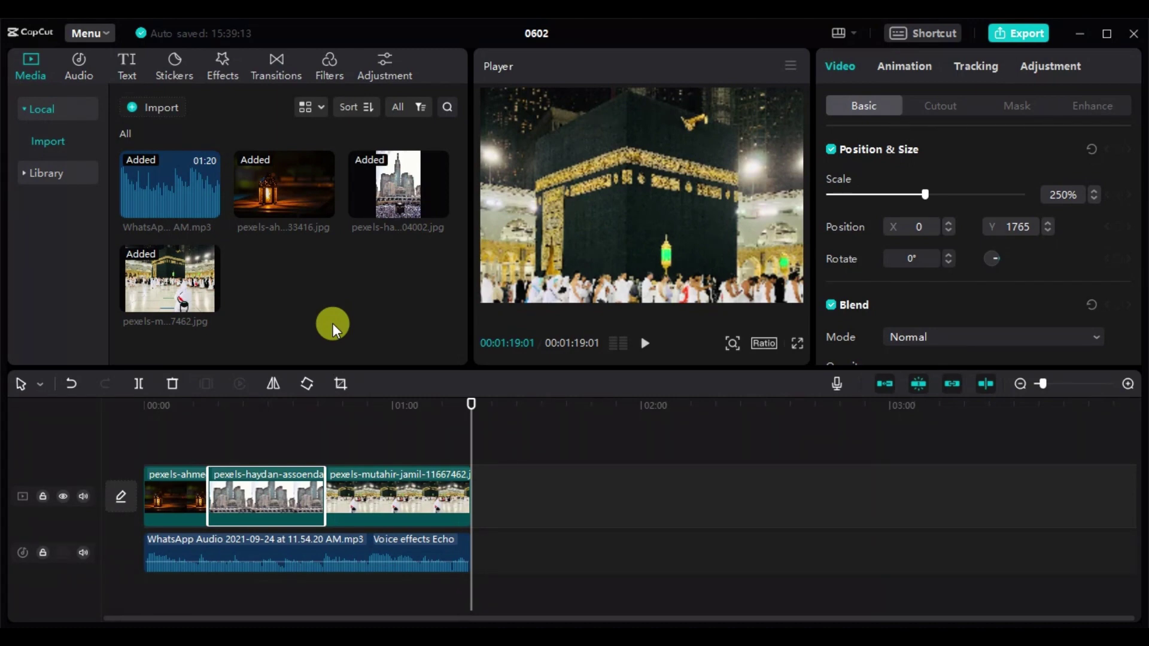
pyautogui.click(281, 69)
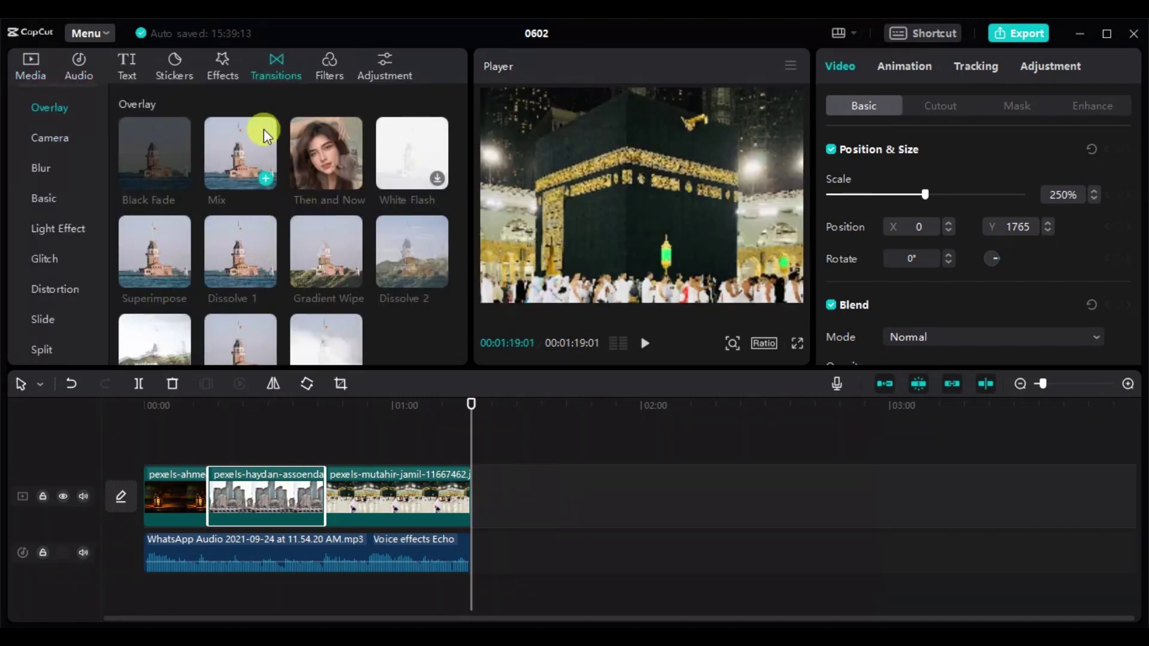
pyautogui.click(266, 179)
pyautogui.click(352, 278)
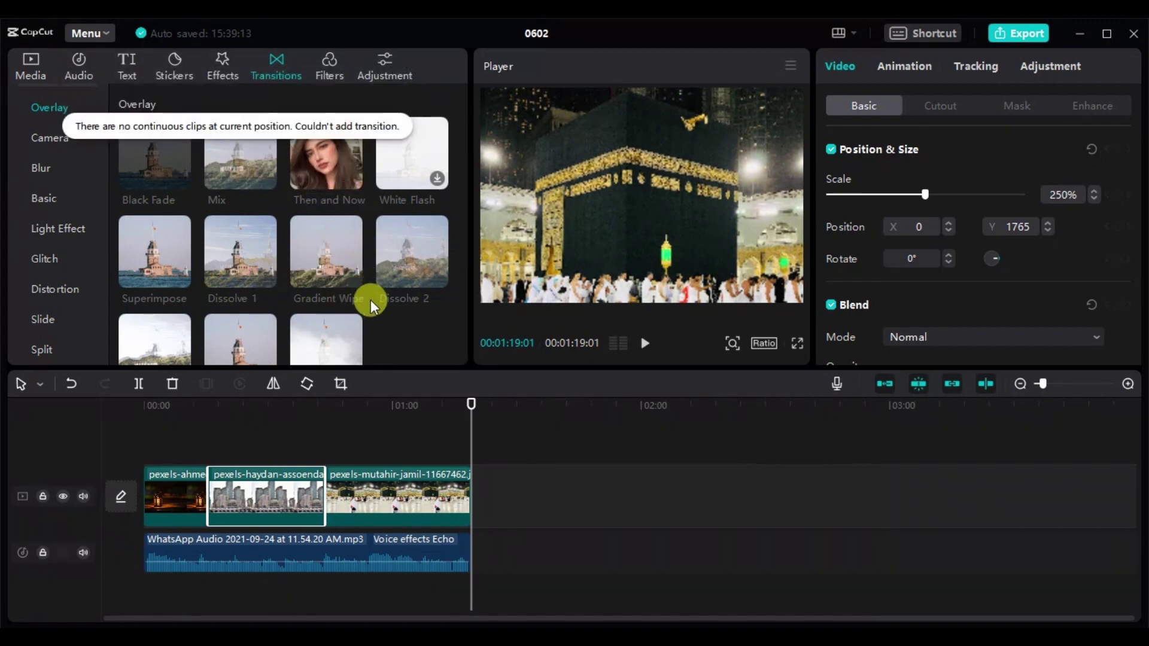
pyautogui.click(203, 162)
pyautogui.moveTo(232, 146)
pyautogui.mouseDown()
pyautogui.moveTo(242, 302)
pyautogui.moveTo(184, 433)
pyautogui.moveTo(205, 501)
pyautogui.mouseUp()
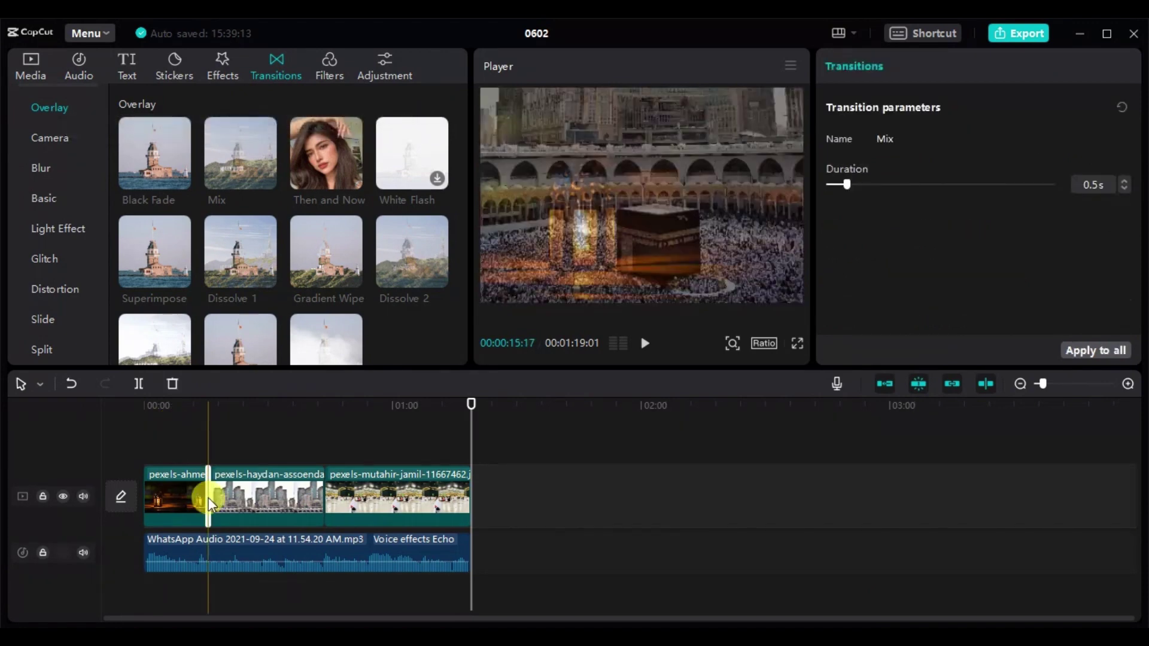
# Add the Mix overlay transition at the cut between the clock tower and Kaaba images
pyautogui.click(334, 205)
pyautogui.click(253, 170)
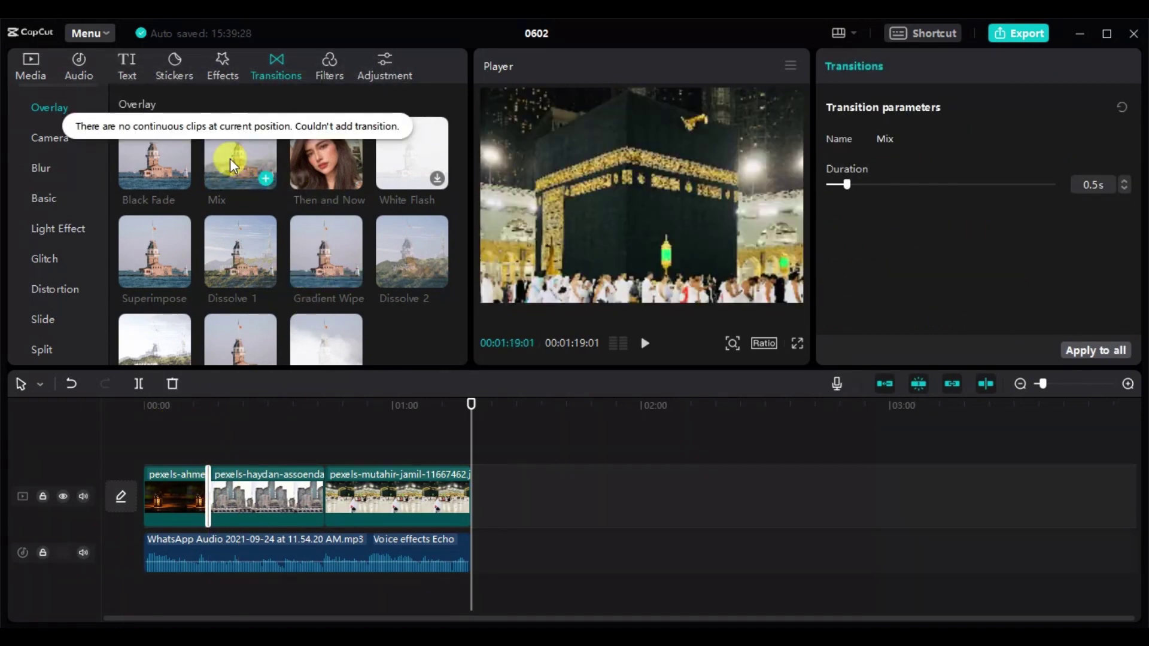
pyautogui.click(303, 415)
pyautogui.click(327, 504)
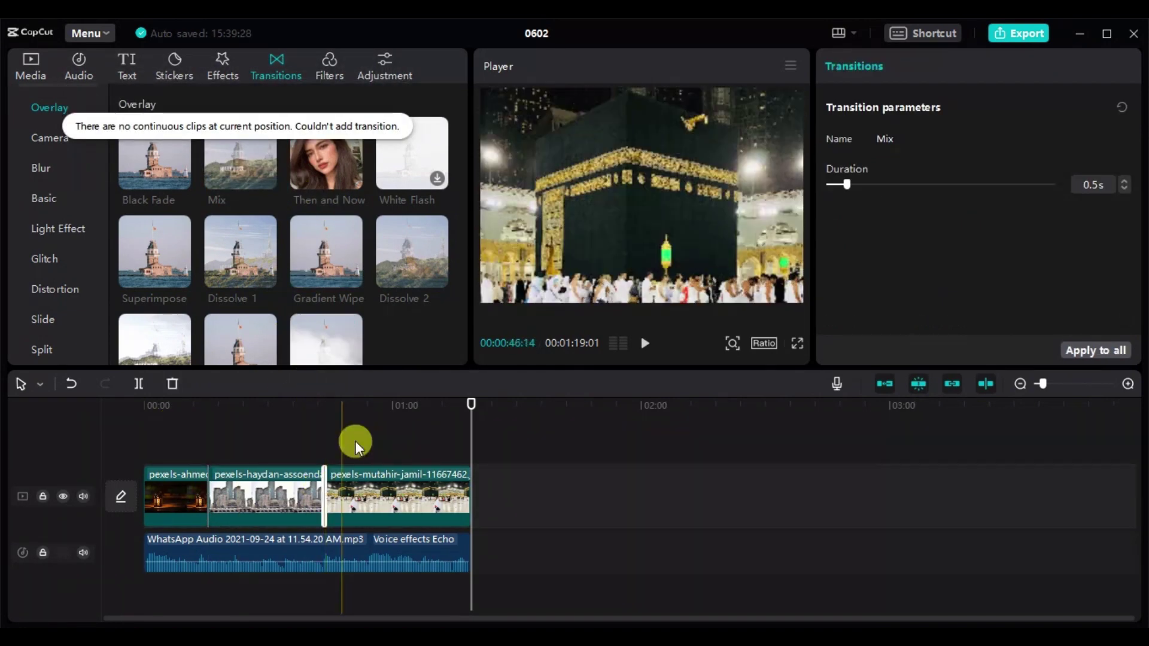
pyautogui.click(325, 400)
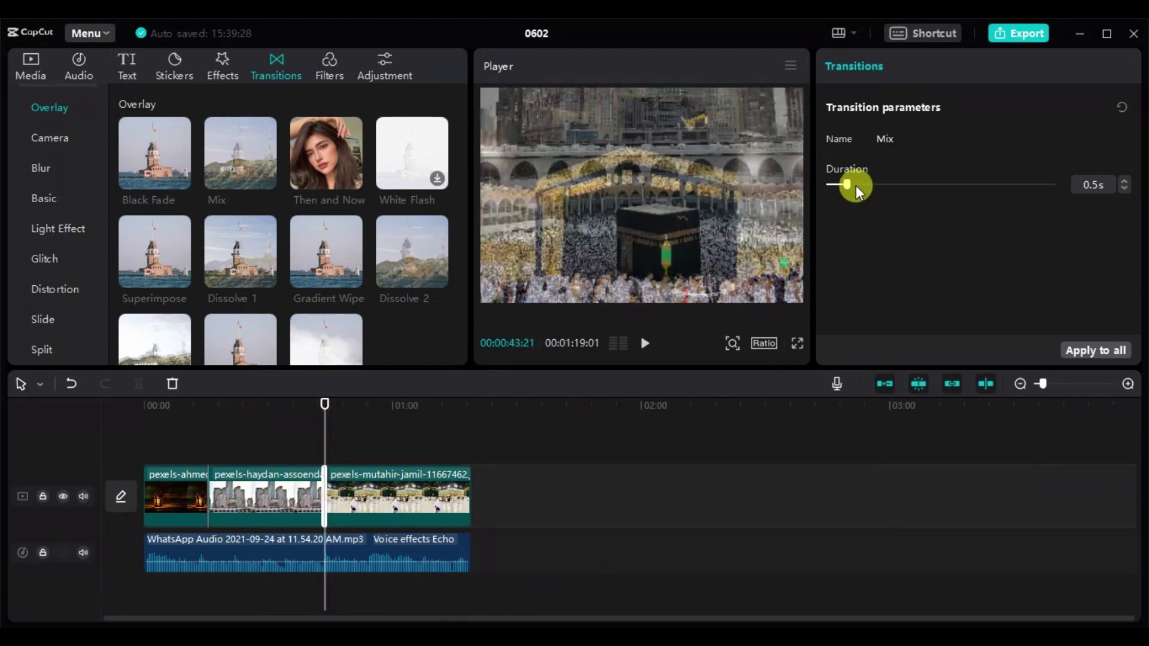
# Lengthen the Mix transition before the Kaaba image and set the duration of the one after the lantern image to 1.1 s
pyautogui.moveTo(871, 185); pyautogui.dragTo(869, 189)
pyautogui.click(206, 476)
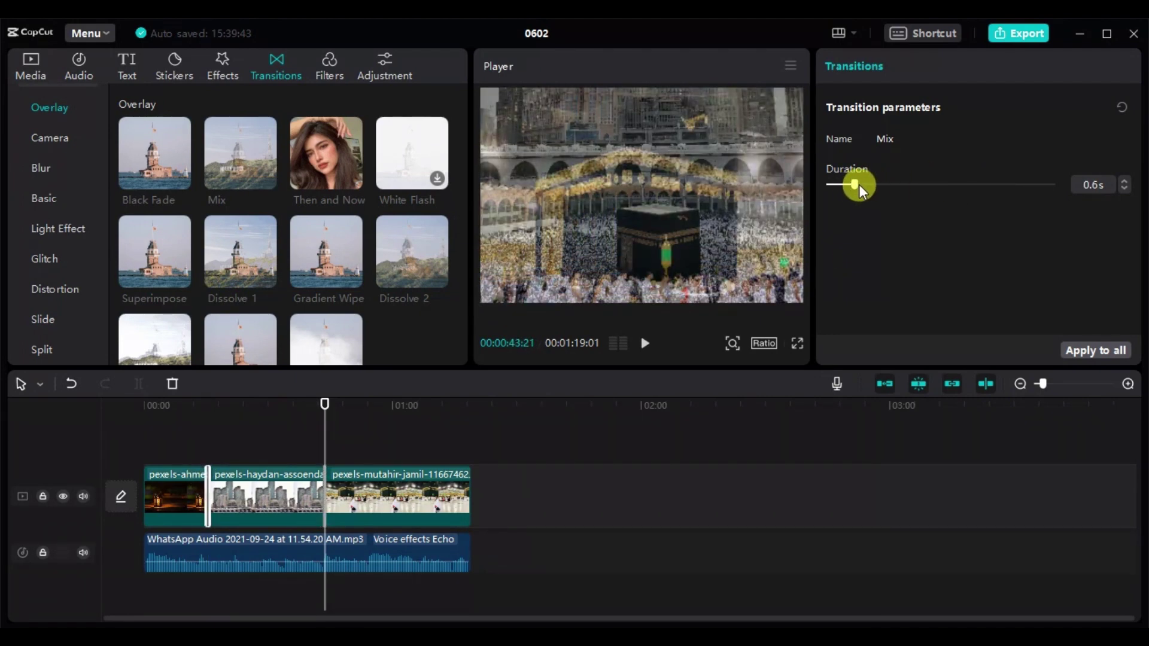
pyautogui.moveTo(877, 182); pyautogui.dragTo(874, 178)
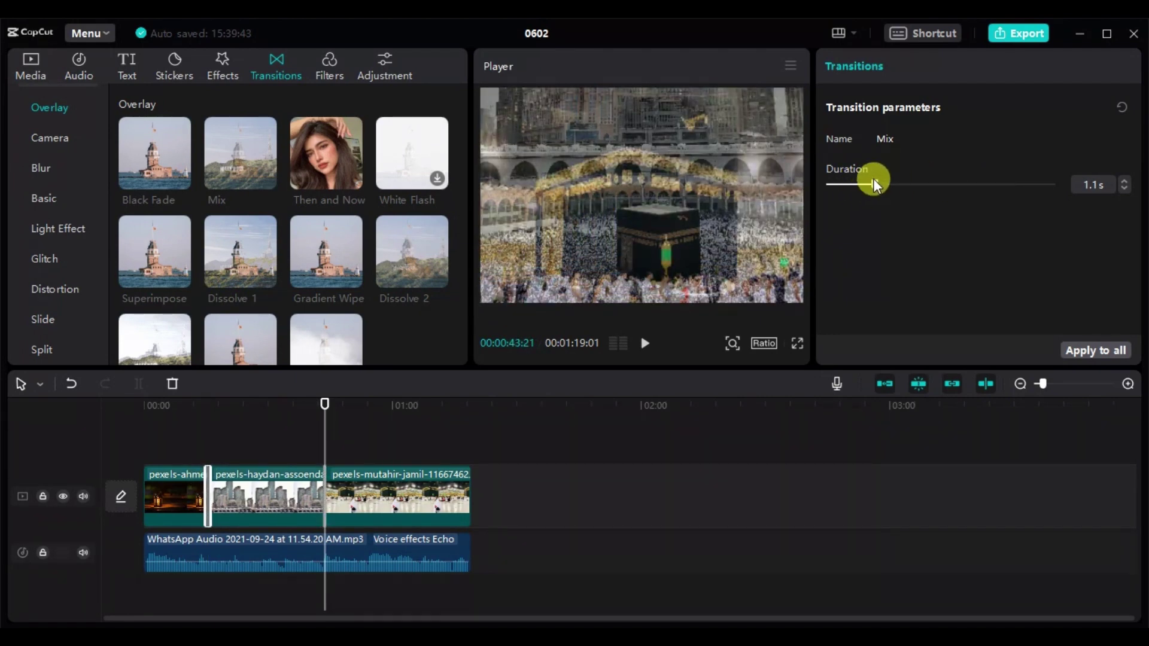
# Play back the Mix transition between the clock tower and Kaaba images
pyautogui.moveTo(325, 404); pyautogui.dragTo(317, 411)
pyautogui.click(641, 343)
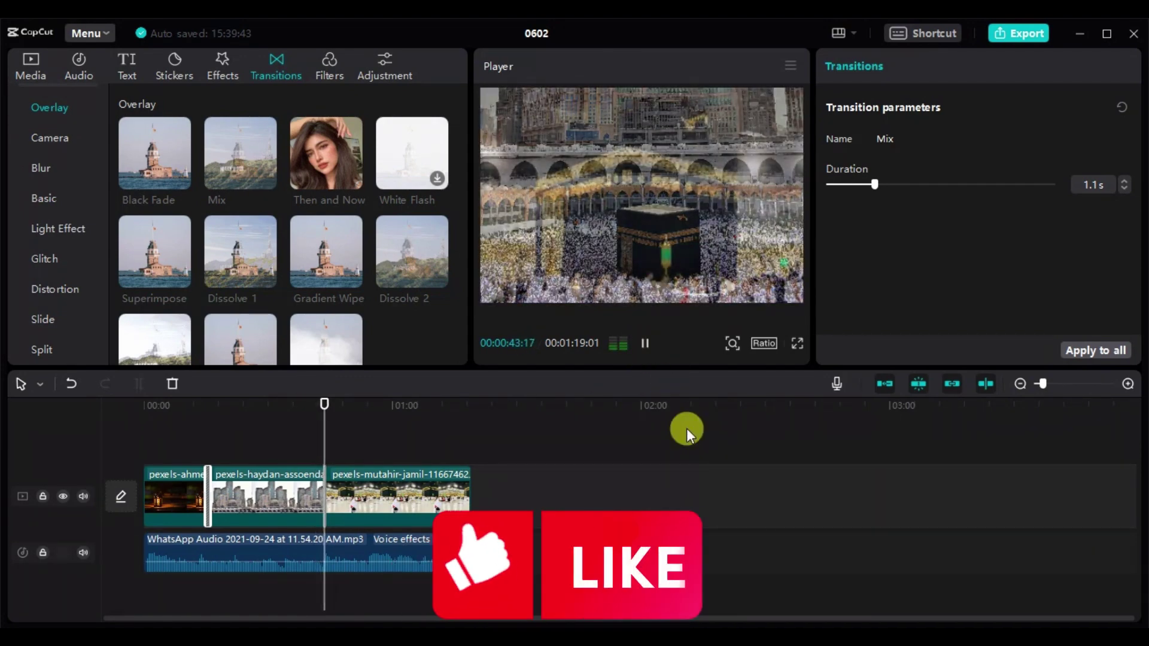
pyautogui.click(645, 343)
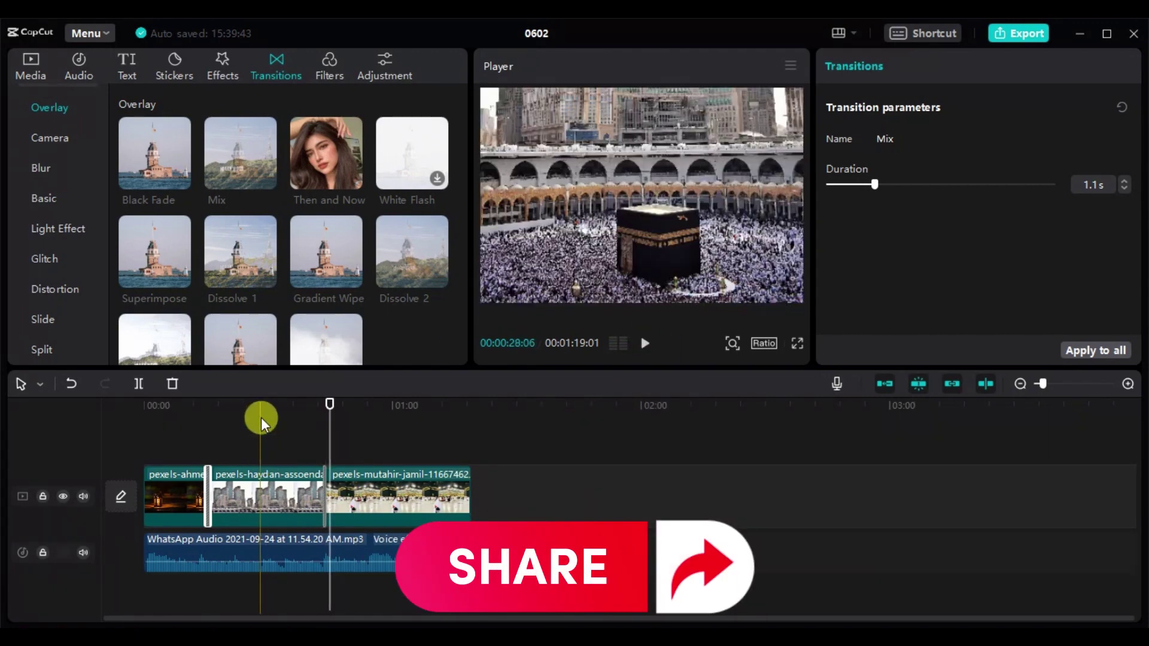
# Split the clock tower clip into three parts, cutting at about 24 and 33 seconds
pyautogui.click(263, 406)
pyautogui.click(293, 505)
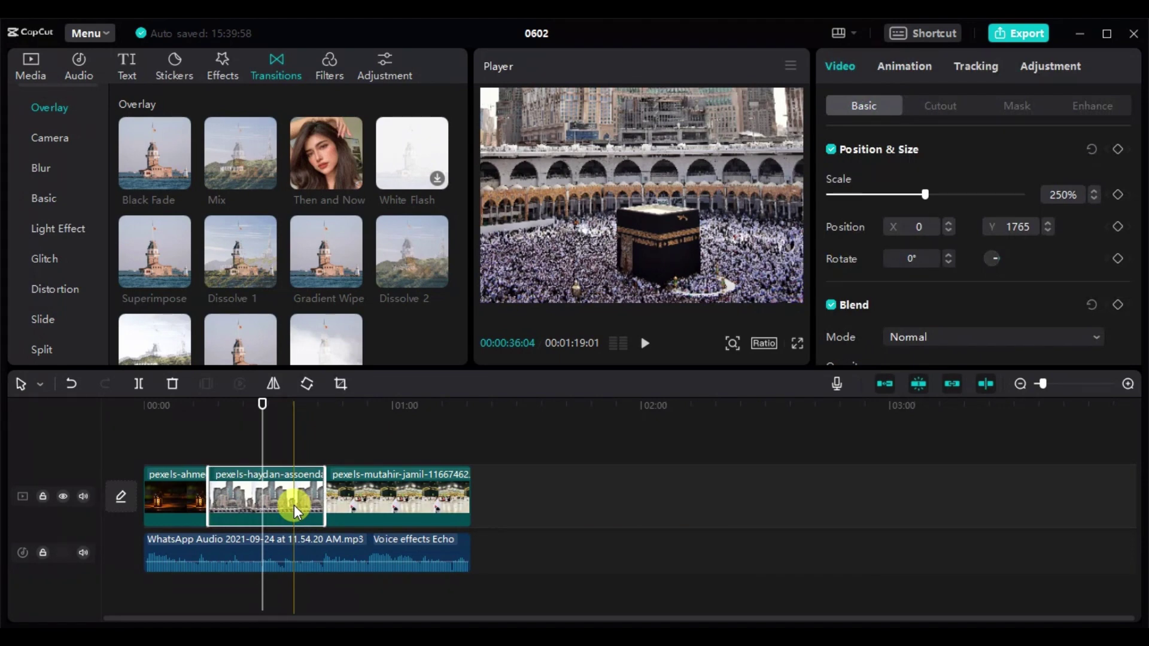
pyautogui.click(235, 406)
pyautogui.moveTo(233, 404); pyautogui.dragTo(250, 413)
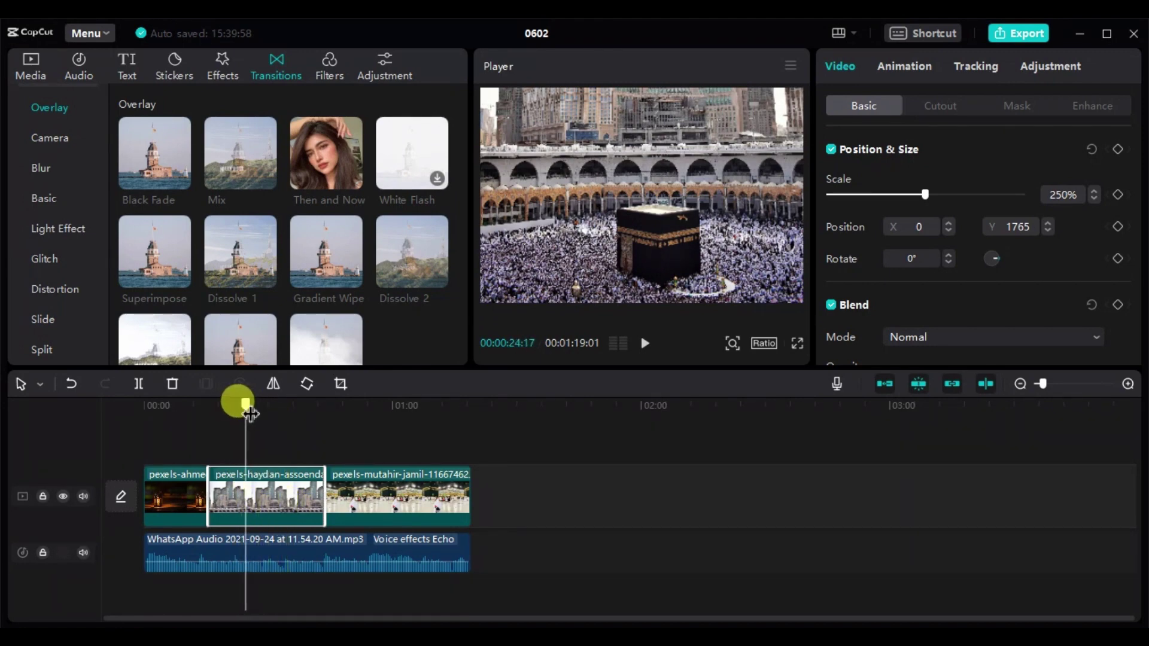
pyautogui.click(138, 384)
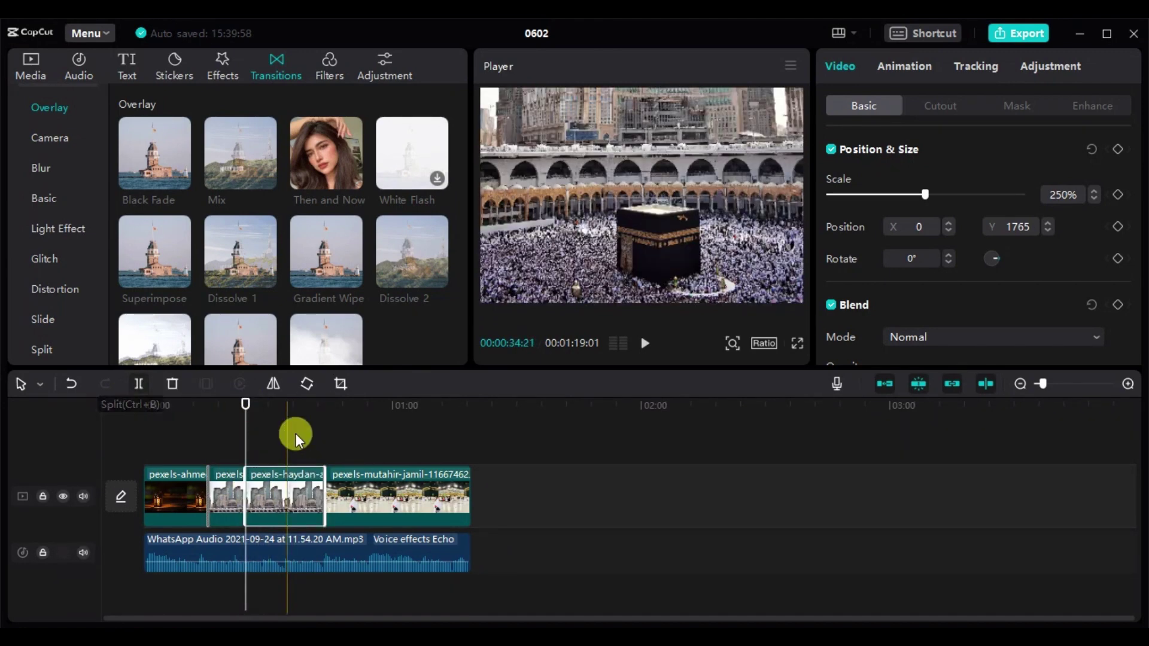
pyautogui.click(284, 404)
pyautogui.click(138, 384)
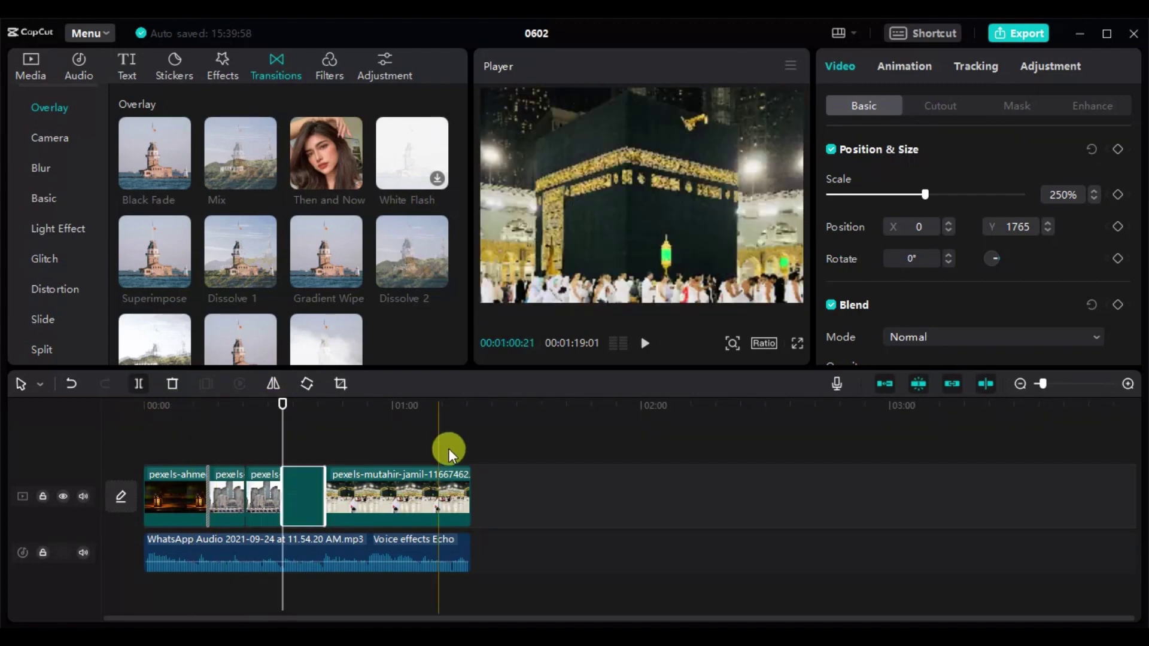
# Split the Kaaba clip into three parts, cutting at 00:00:58:14 and 00:01:11:19
pyautogui.click(387, 412)
pyautogui.click(394, 492)
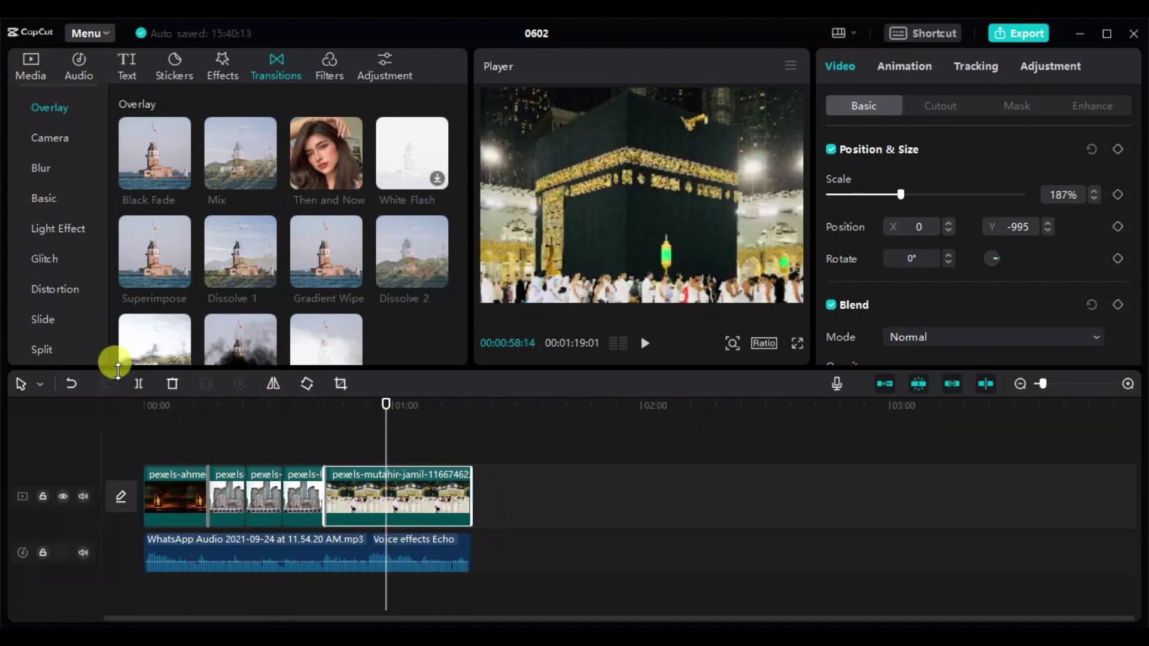
pyautogui.click(138, 384)
pyautogui.click(441, 407)
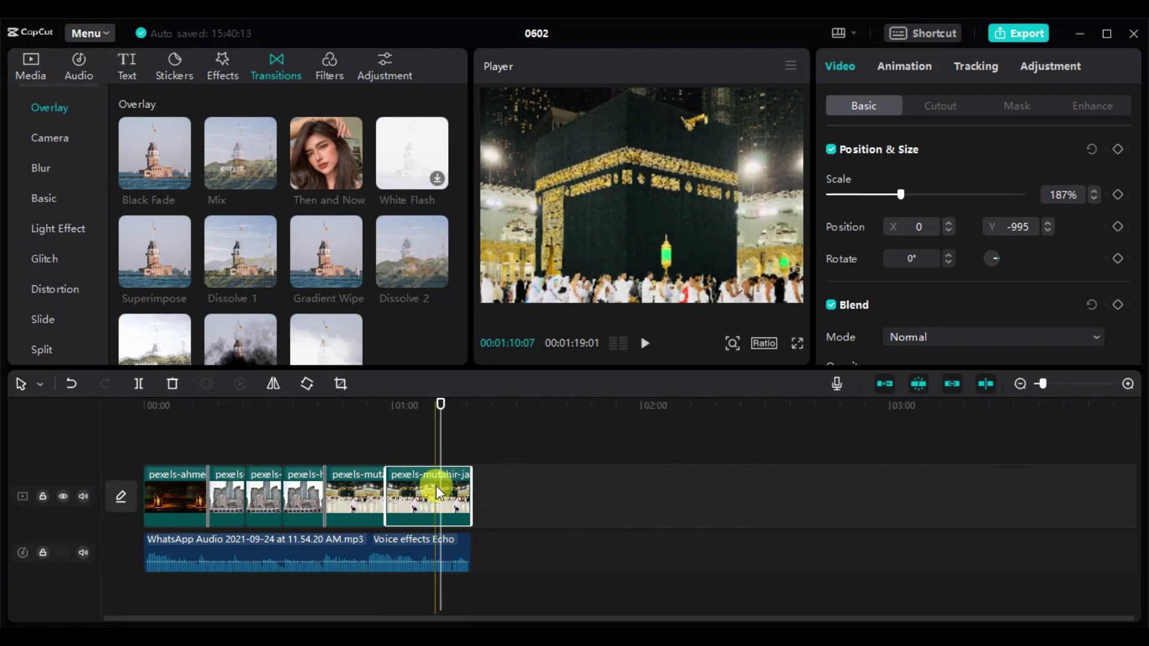
pyautogui.click(141, 384)
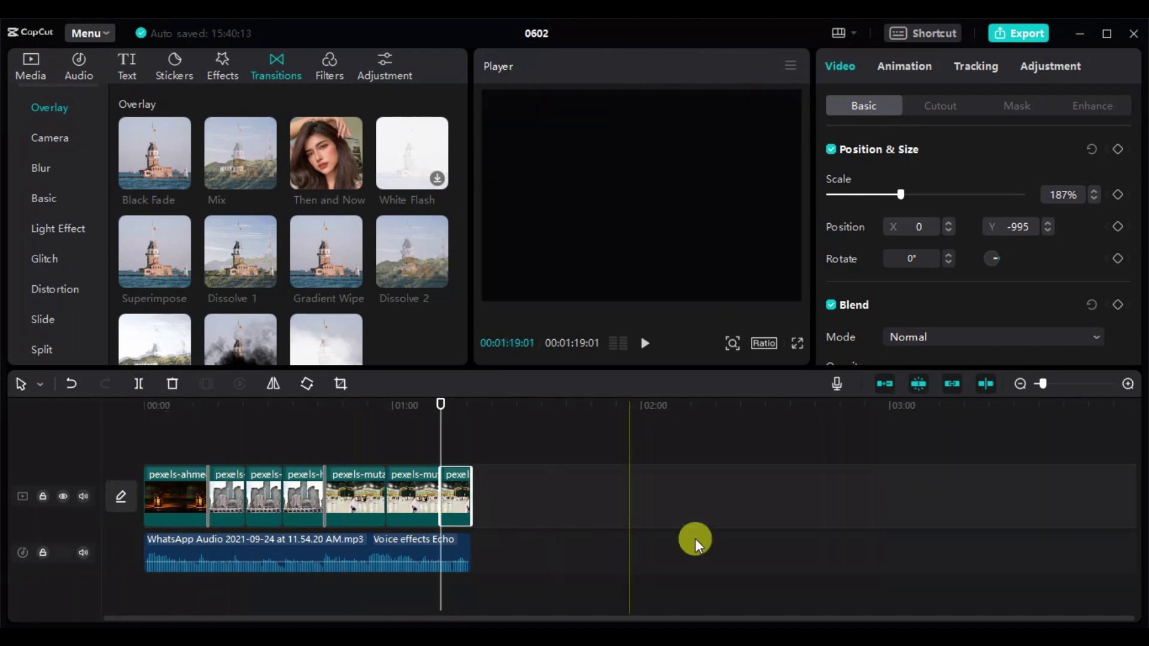
# Add the Glare 2 light effect transition at both cuts within the clock tower image
pyautogui.moveTo(408, 287)
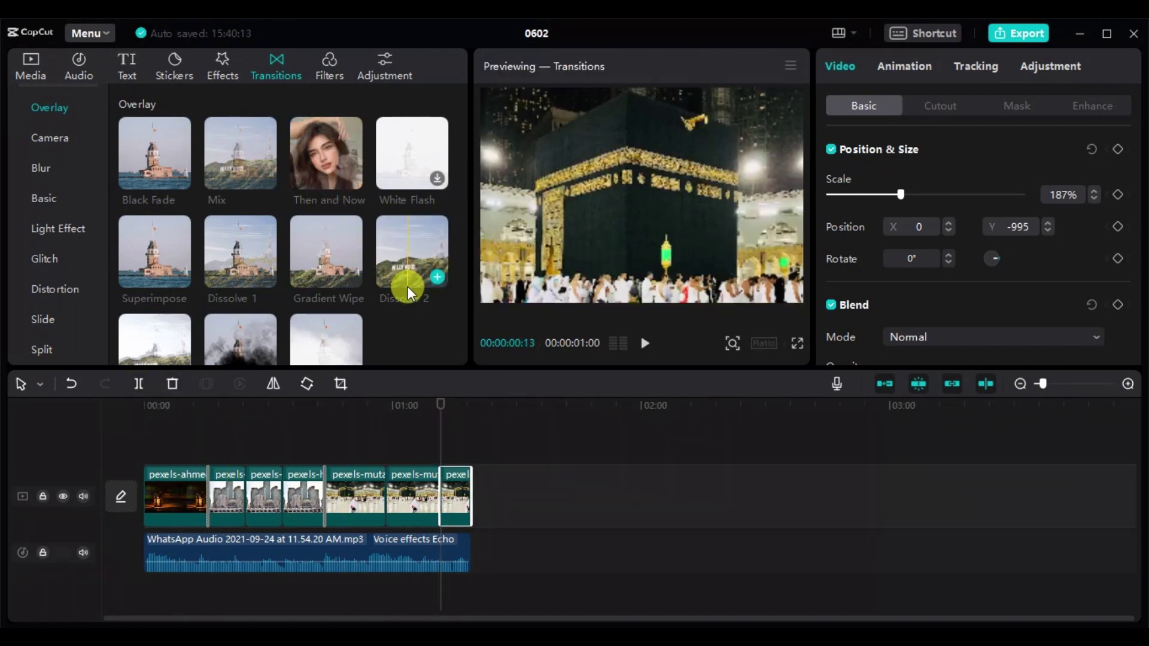
pyautogui.click(63, 228)
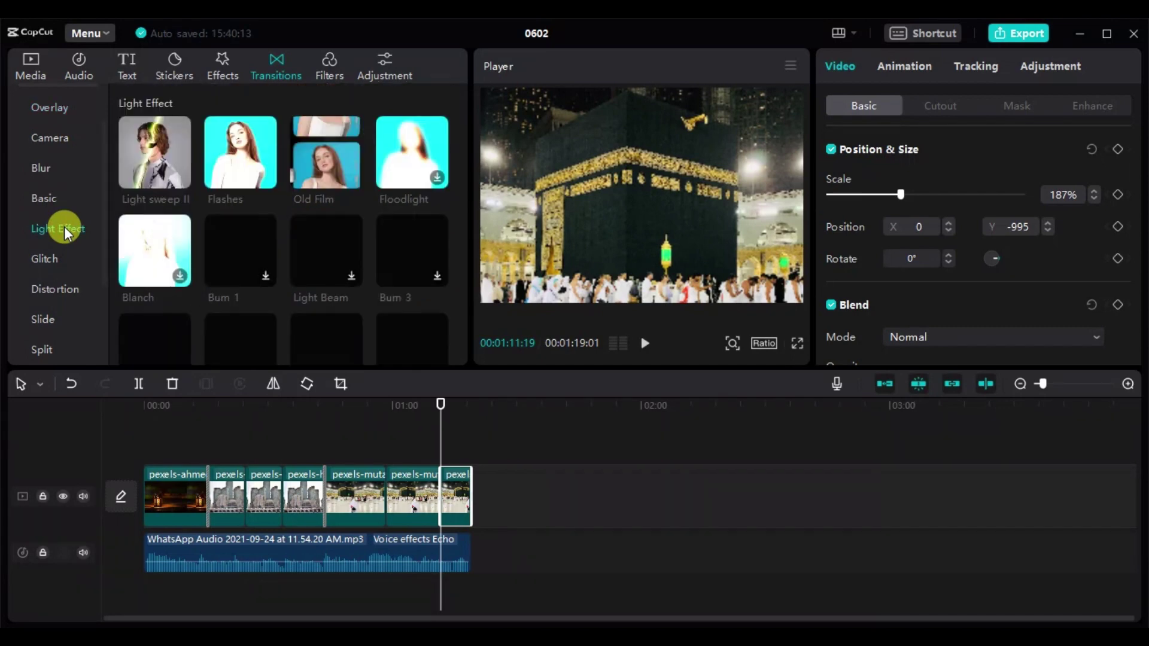
pyautogui.scroll(-3, 274, 242)
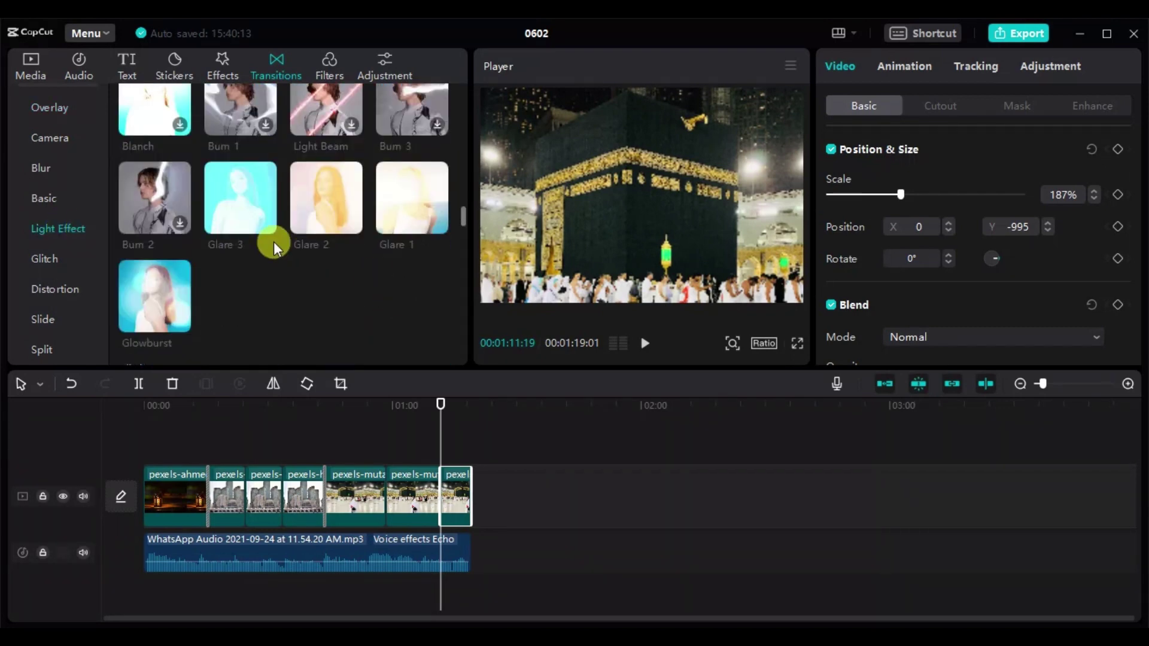
pyautogui.moveTo(324, 203); pyautogui.dragTo(279, 464)
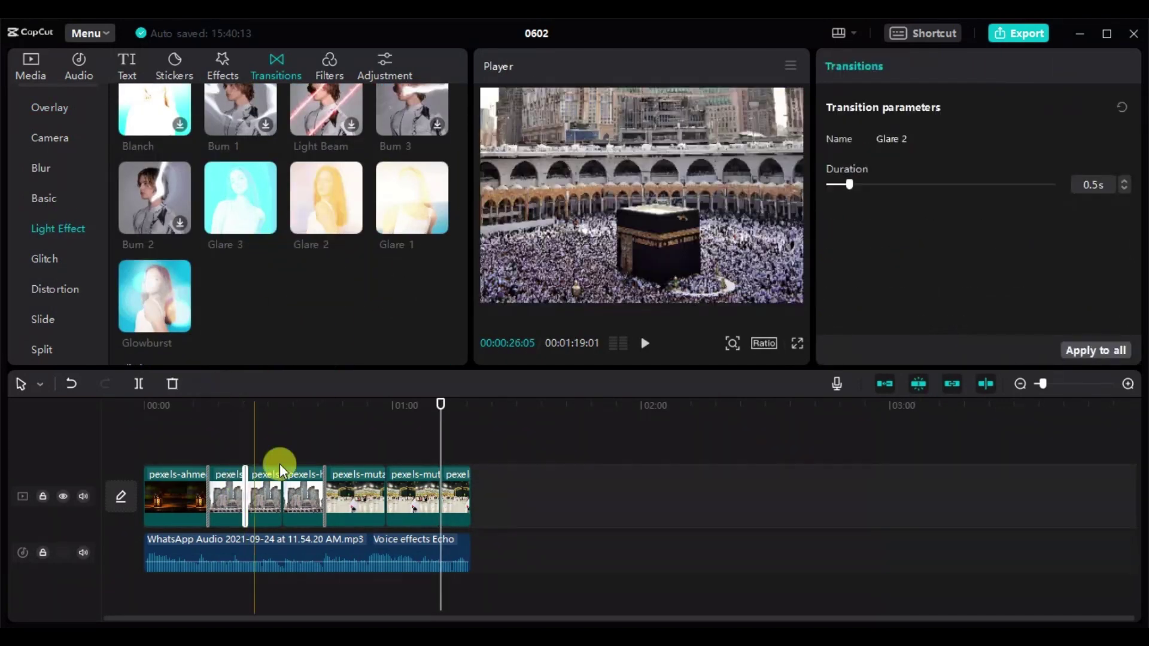
pyautogui.moveTo(342, 207); pyautogui.dragTo(305, 487)
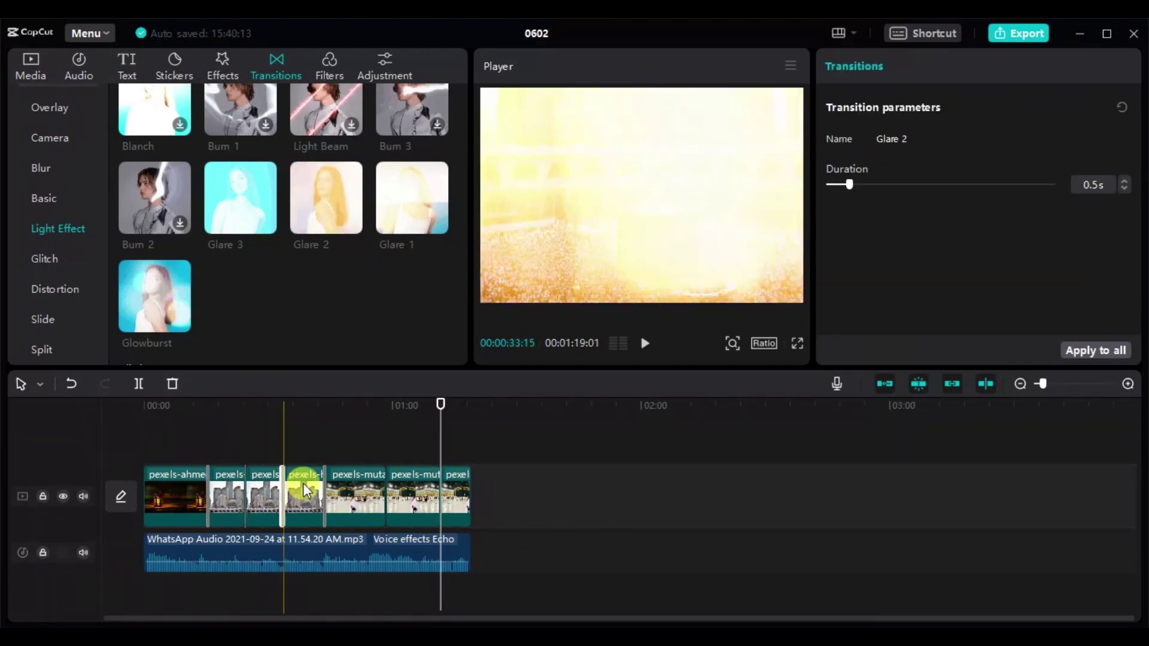
# Add the Glare 2 transition at both cuts within the Kaaba image
pyautogui.click(398, 400)
pyautogui.click(353, 223)
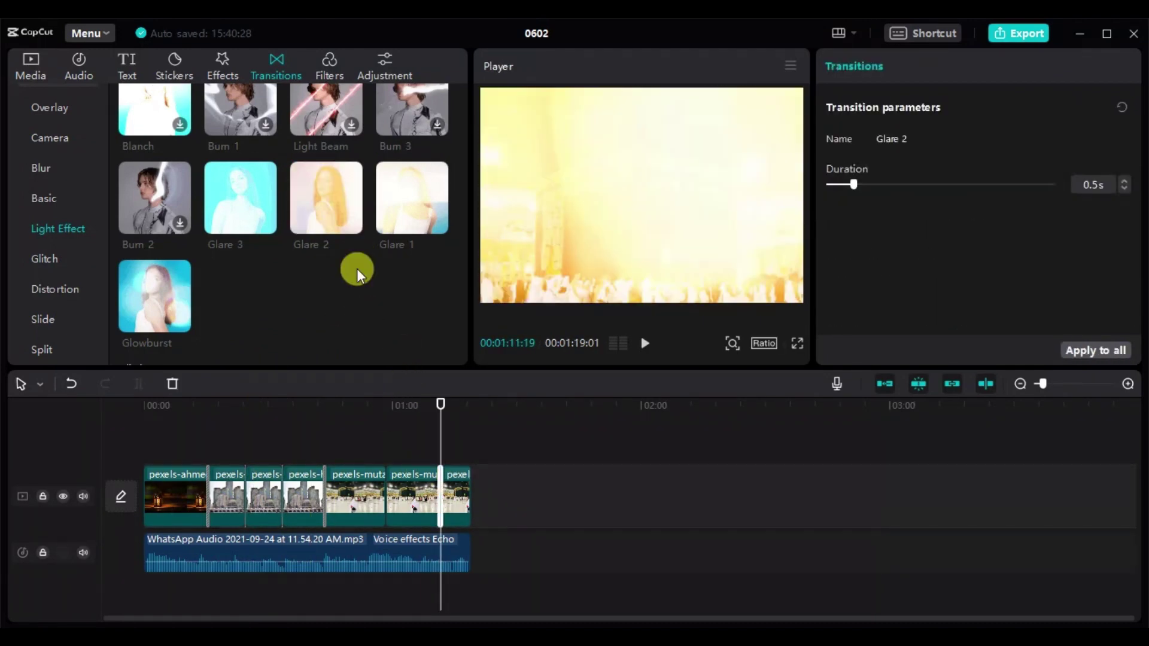
pyautogui.click(333, 415)
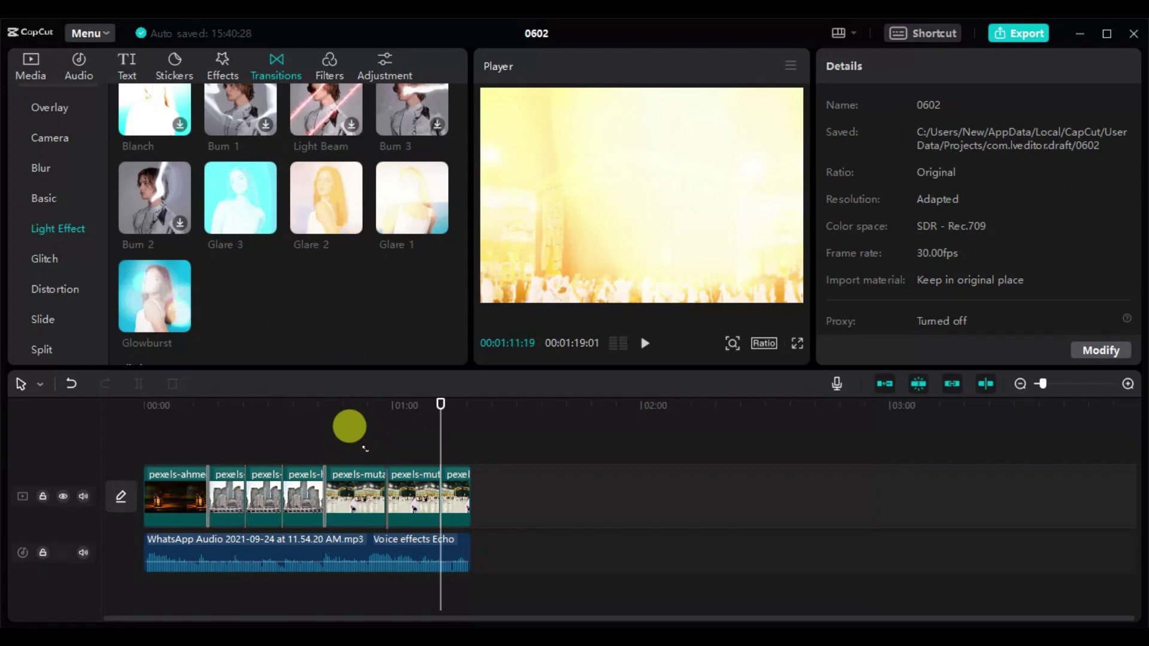
pyautogui.click(386, 495)
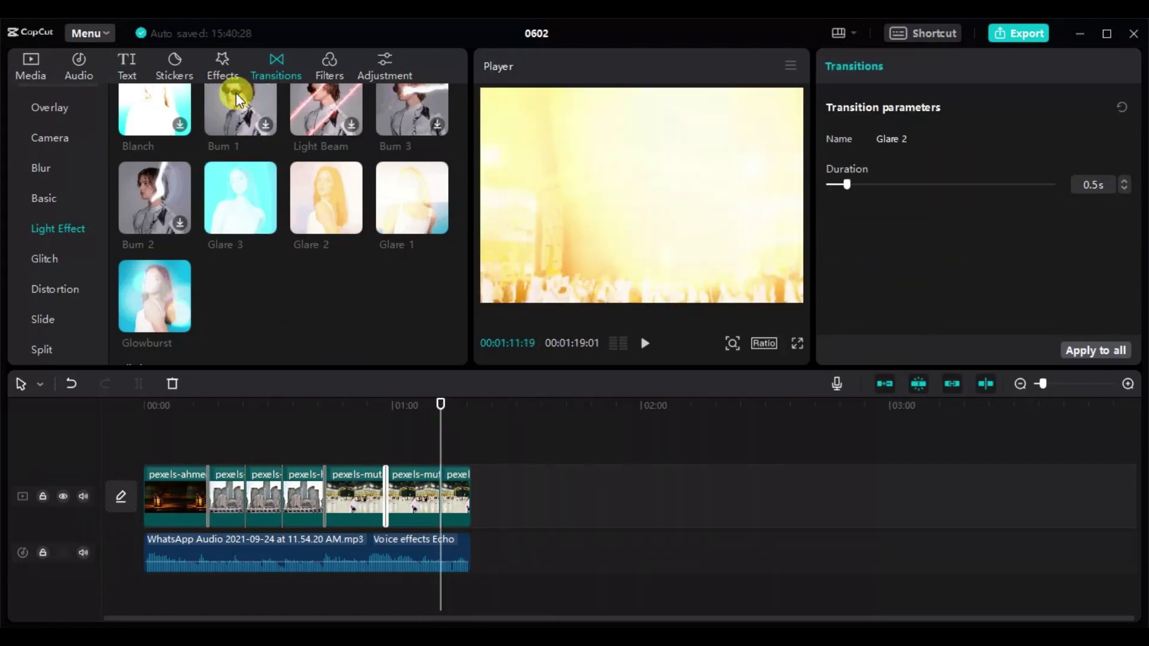
# Place the Radiance effect above the middle clock tower segment from 00:00:24:17 and lengthen it to nearly the segment's end
pyautogui.click(221, 67)
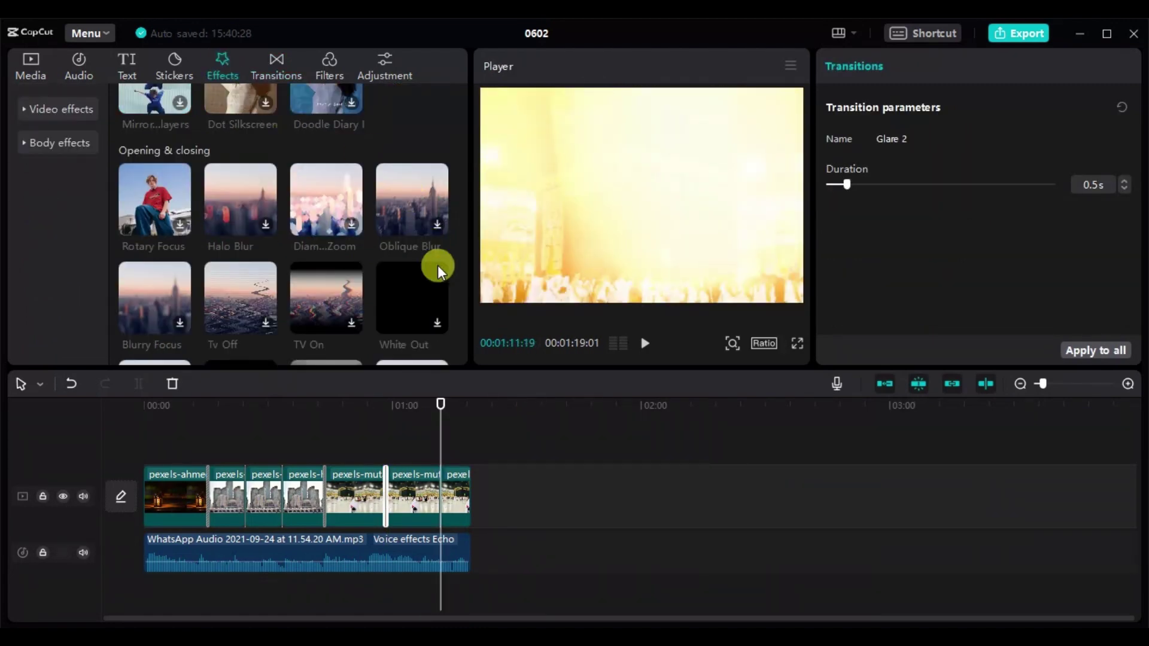
pyautogui.scroll(3, 433, 279)
pyautogui.scroll(3, 429, 280)
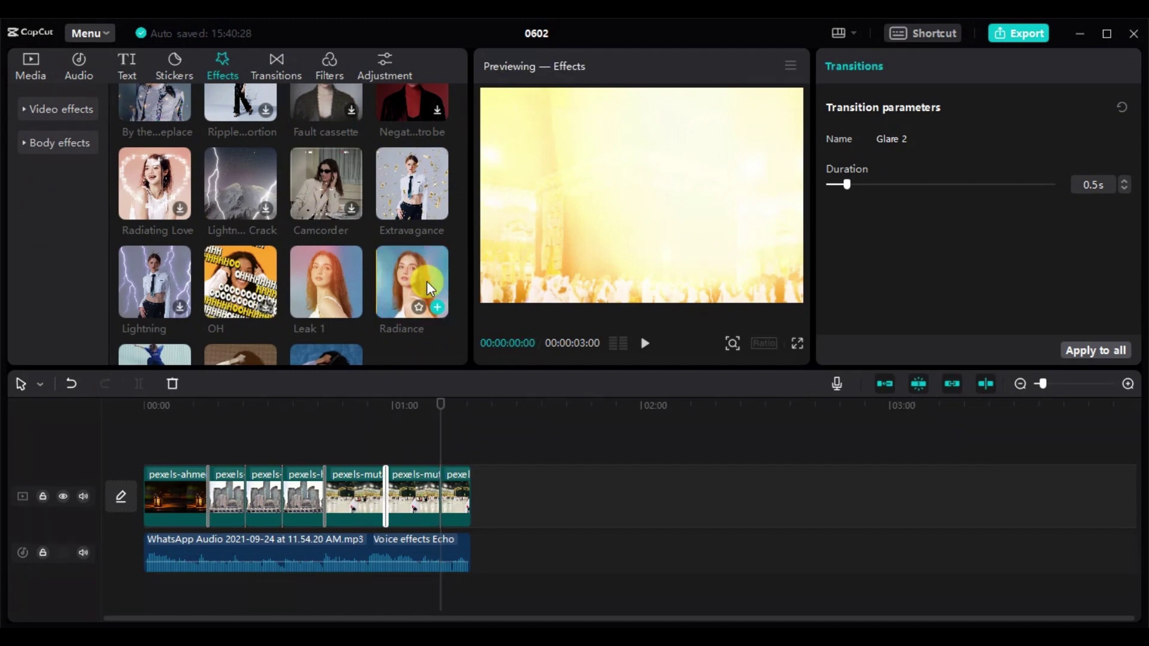
pyautogui.moveTo(426, 281); pyautogui.dragTo(212, 363)
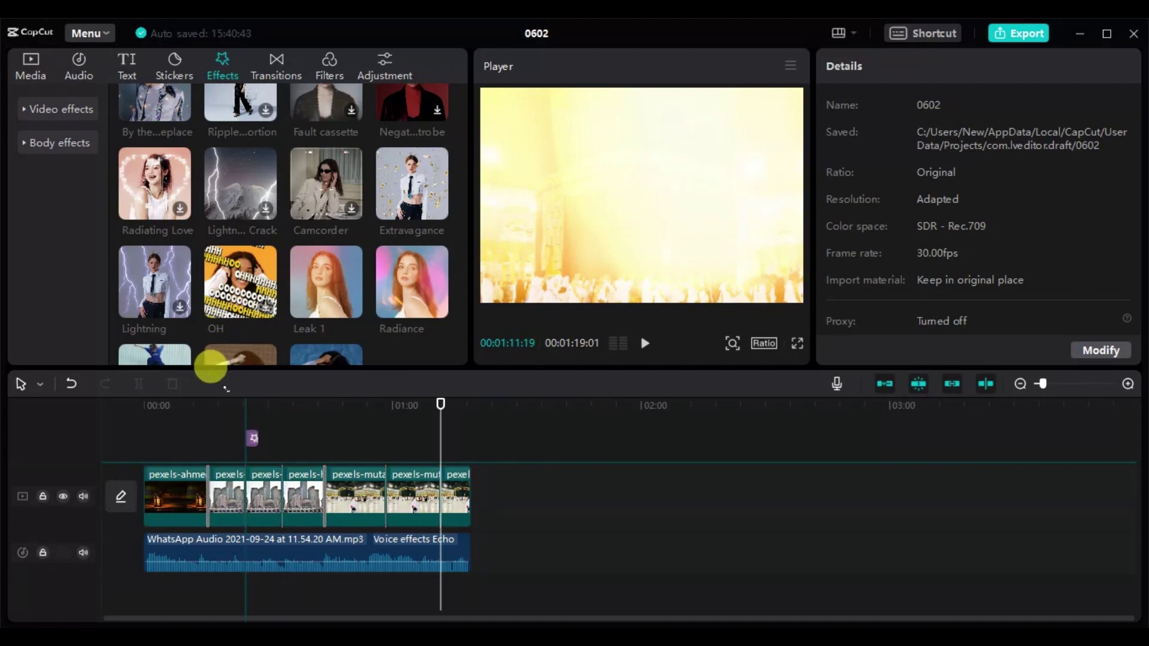
pyautogui.click(250, 437)
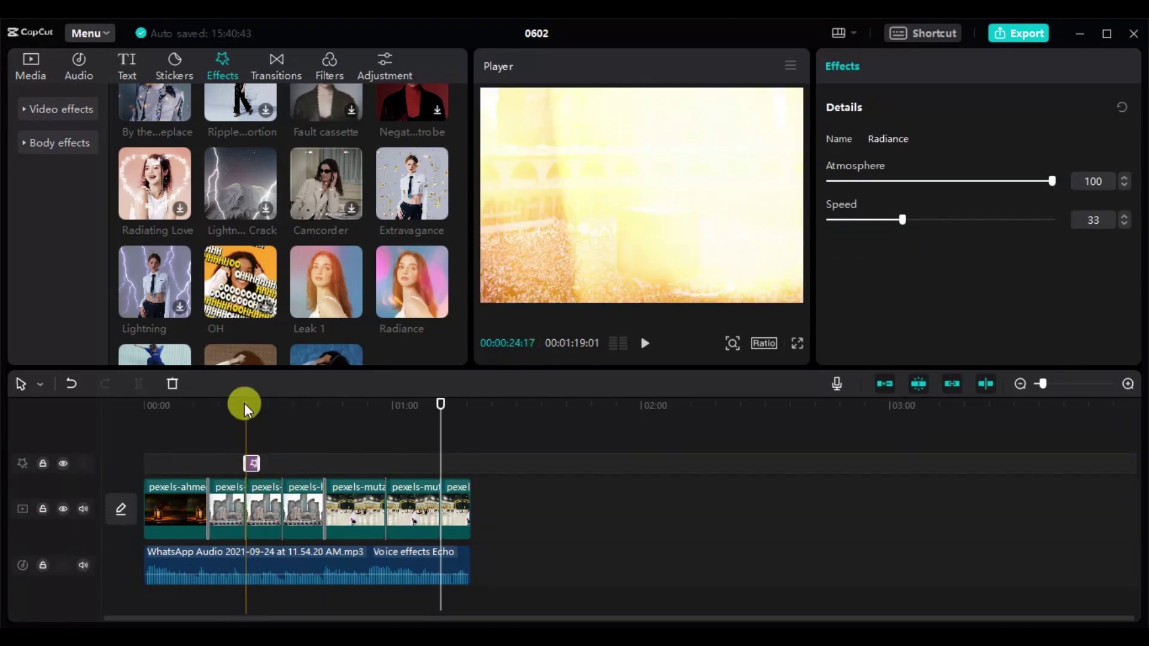
pyautogui.click(244, 404)
pyautogui.moveTo(252, 418); pyautogui.dragTo(268, 463)
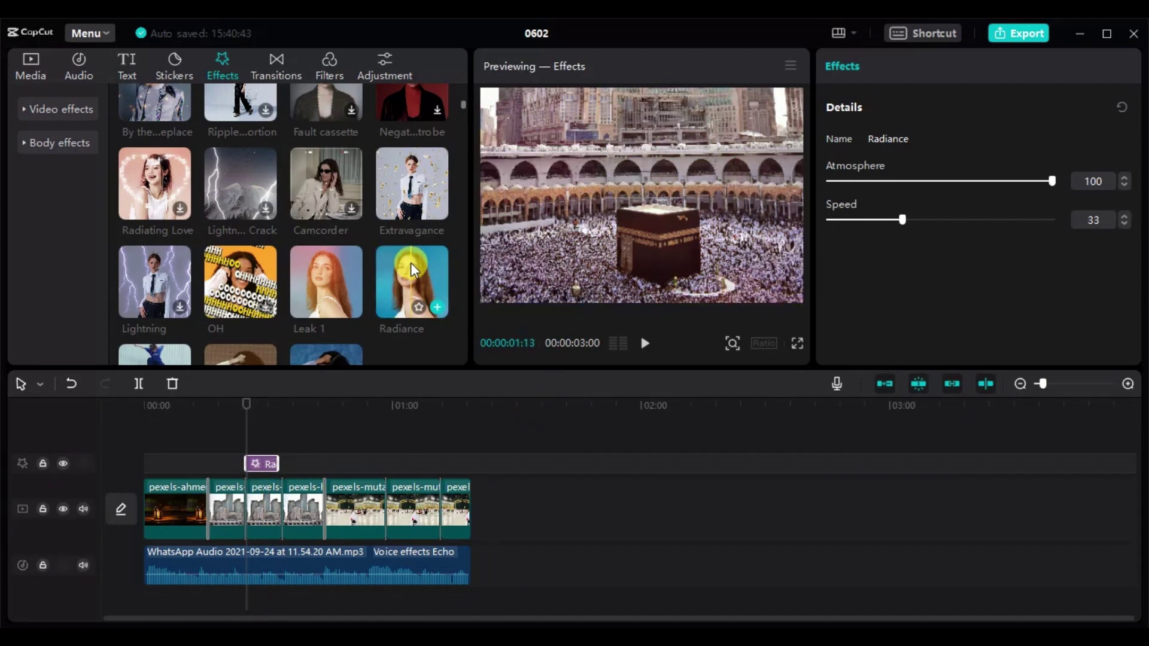
# Browse the opening and closing effects, the Emphasis stickers and the Social Media text templates
pyautogui.scroll(-3, 410, 264)
pyautogui.scroll(-10, 402, 264)
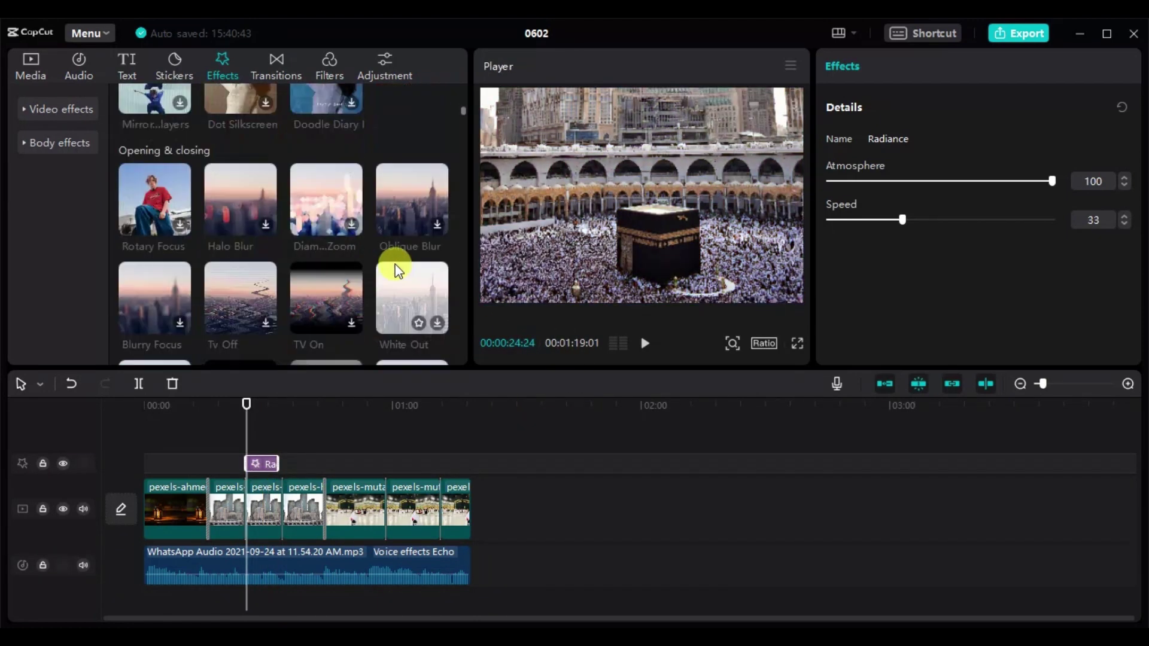
pyautogui.scroll(-5, 394, 264)
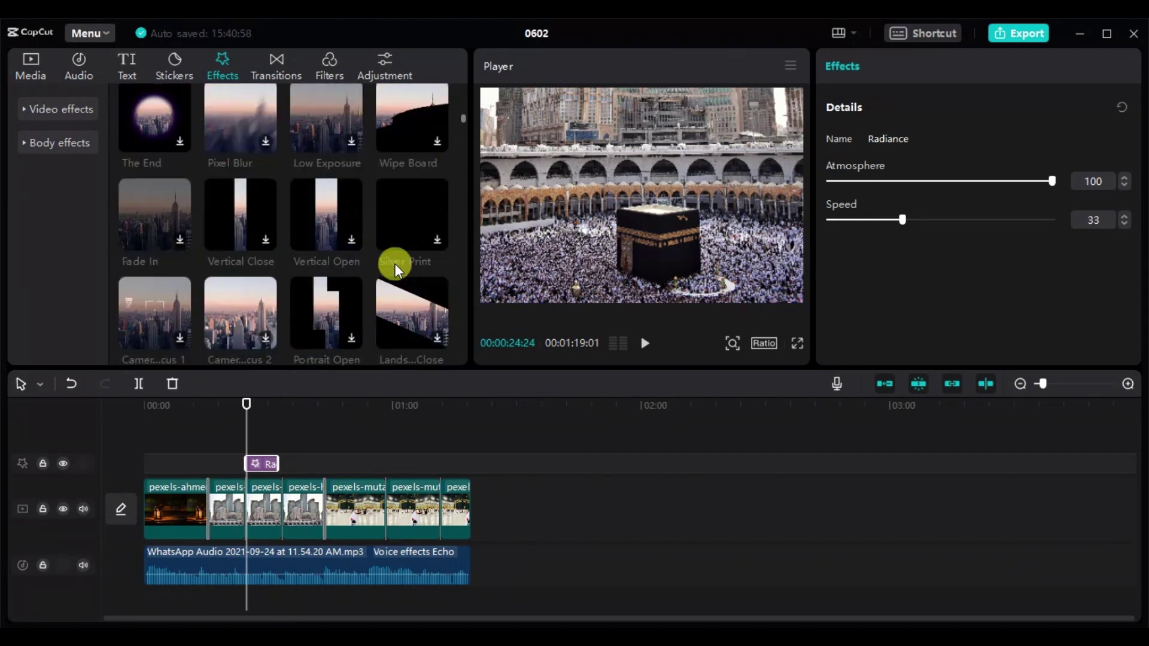
pyautogui.scroll(5, 394, 265)
pyautogui.scroll(5, 395, 265)
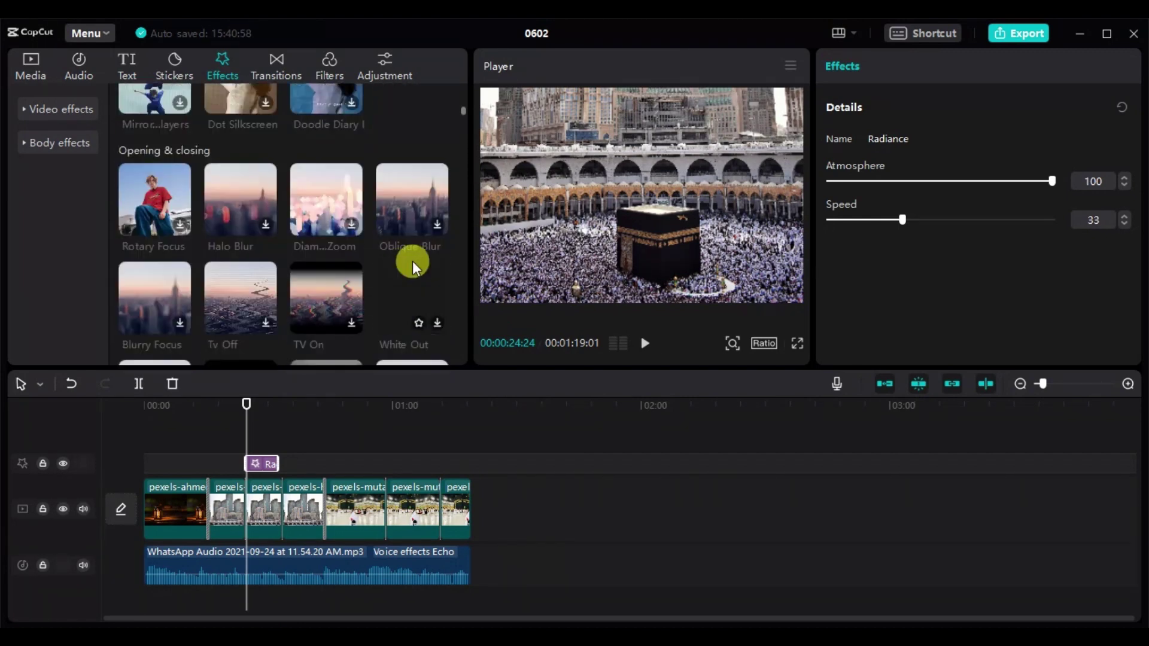
pyautogui.click(171, 67)
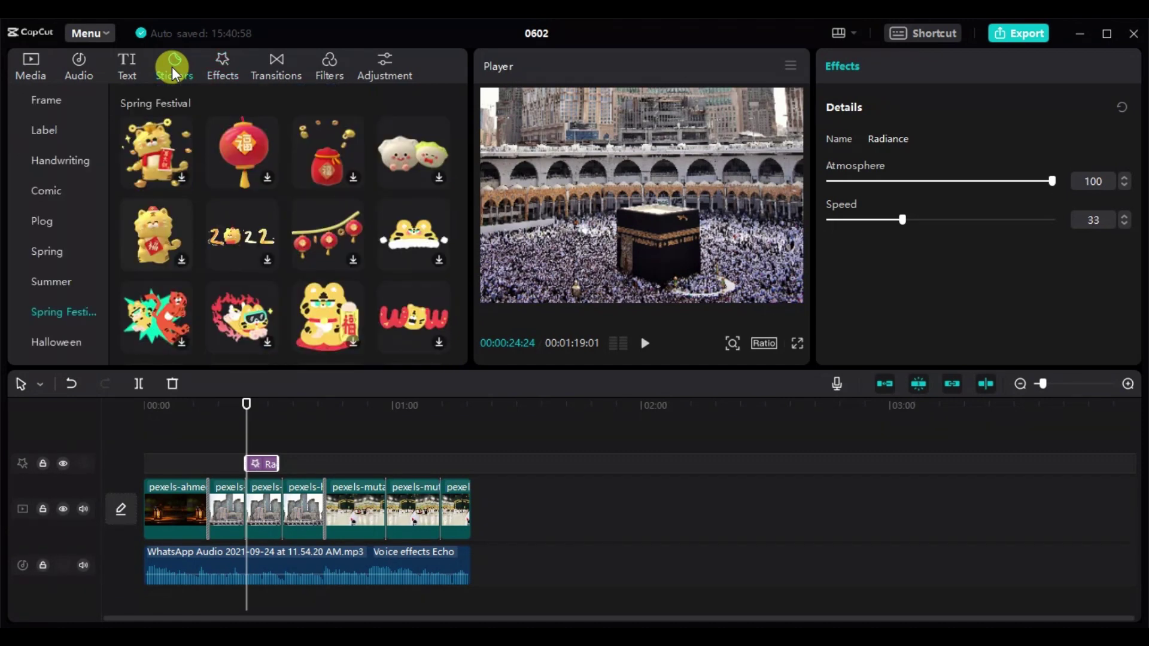
pyautogui.scroll(4, 81, 236)
pyautogui.scroll(8, 81, 235)
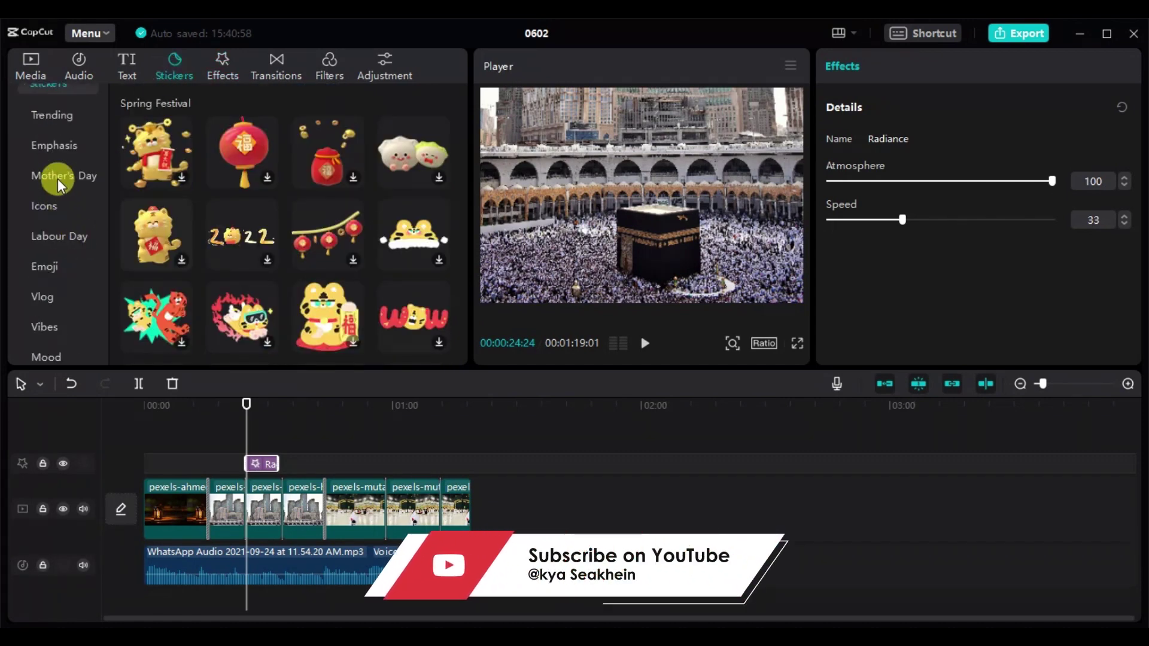
pyautogui.click(53, 147)
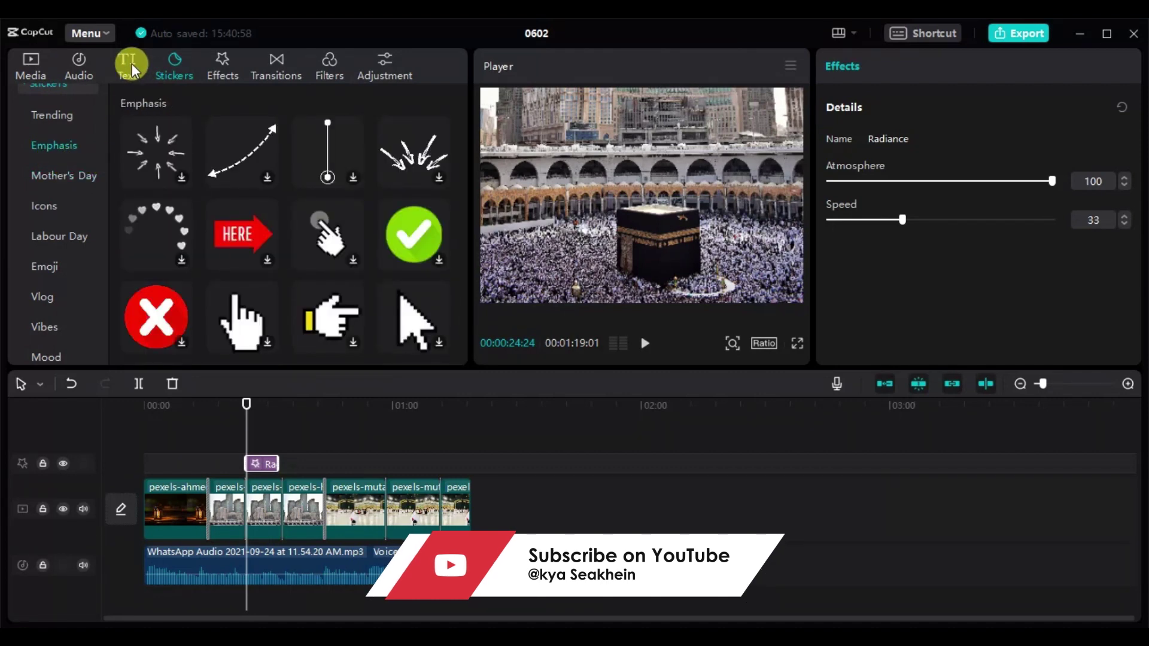
pyautogui.click(131, 64)
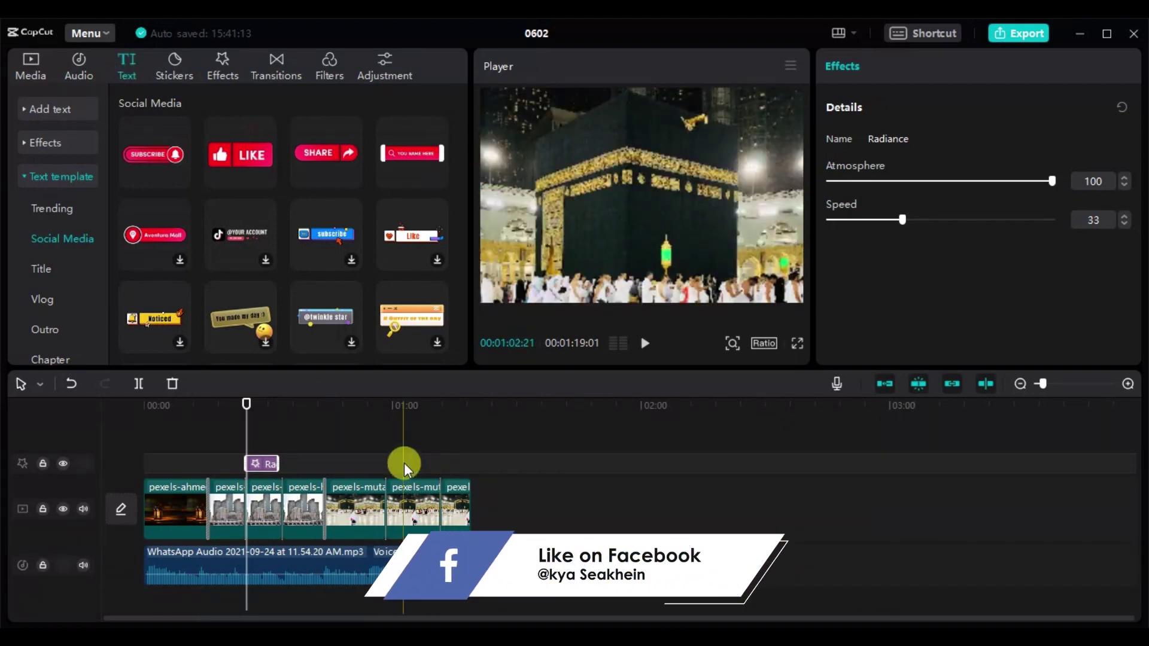
pyautogui.click(153, 173)
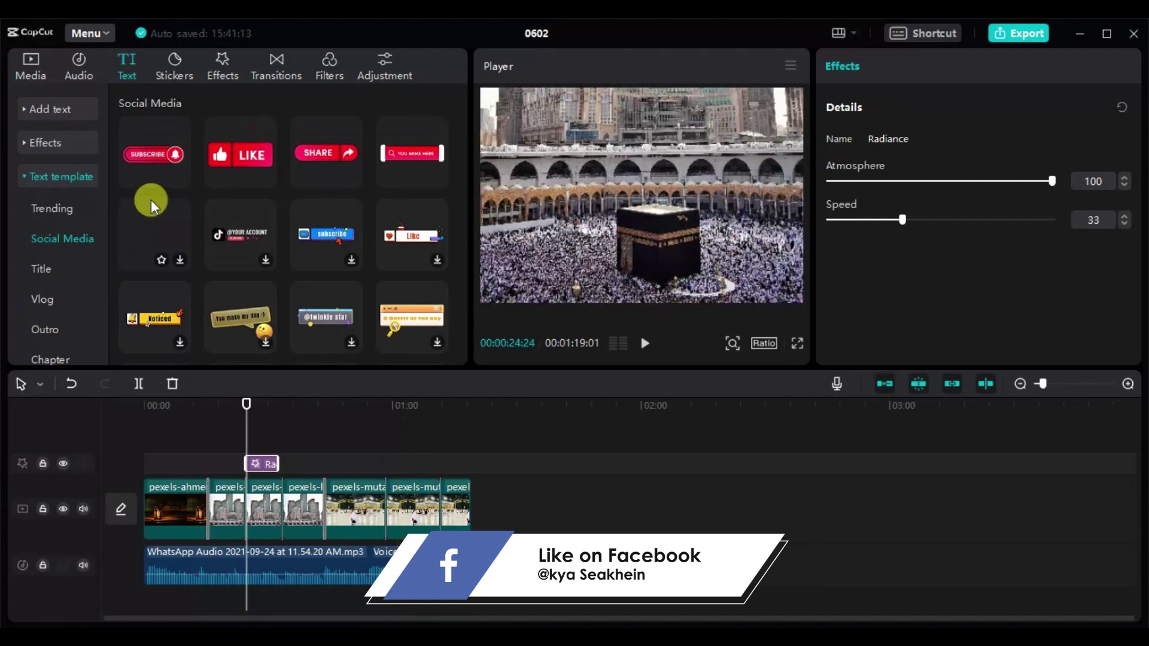
# Place the SUBSCRIBE, LIKE and SHARE social media templates one after another above the last two Kaaba segments, starting at 00:01:03:04
pyautogui.moveTo(152, 147)
pyautogui.mouseDown()
pyautogui.moveTo(222, 126)
pyautogui.moveTo(407, 459)
pyautogui.mouseUp()
pyautogui.click(170, 136)
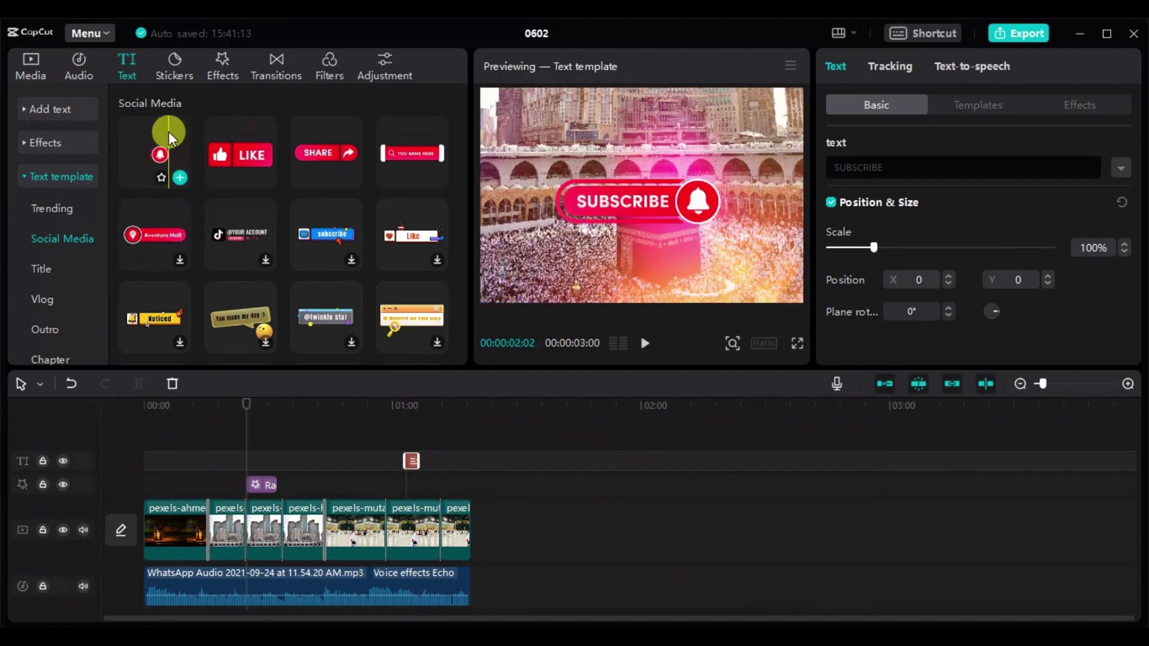
pyautogui.click(249, 141)
pyautogui.moveTo(249, 141); pyautogui.dragTo(432, 460)
pyautogui.click(327, 131)
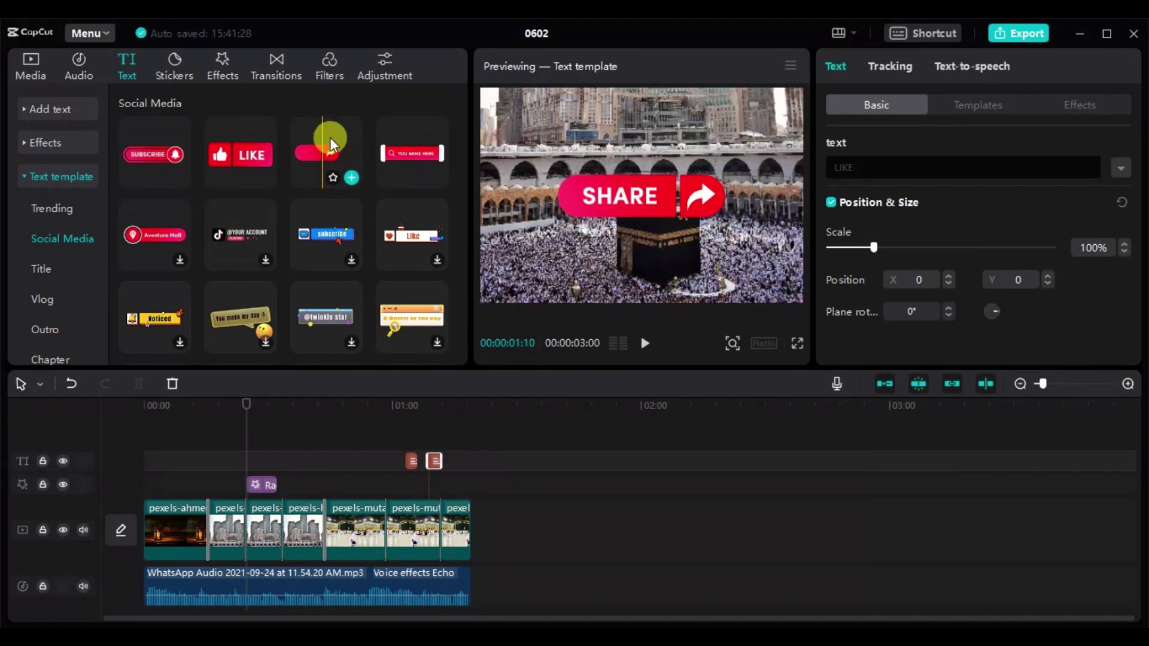
pyautogui.moveTo(334, 143); pyautogui.dragTo(441, 436)
# Set the scale of the SUBSCRIBE, LIKE and SHARE templates to 60%
pyautogui.click(407, 405)
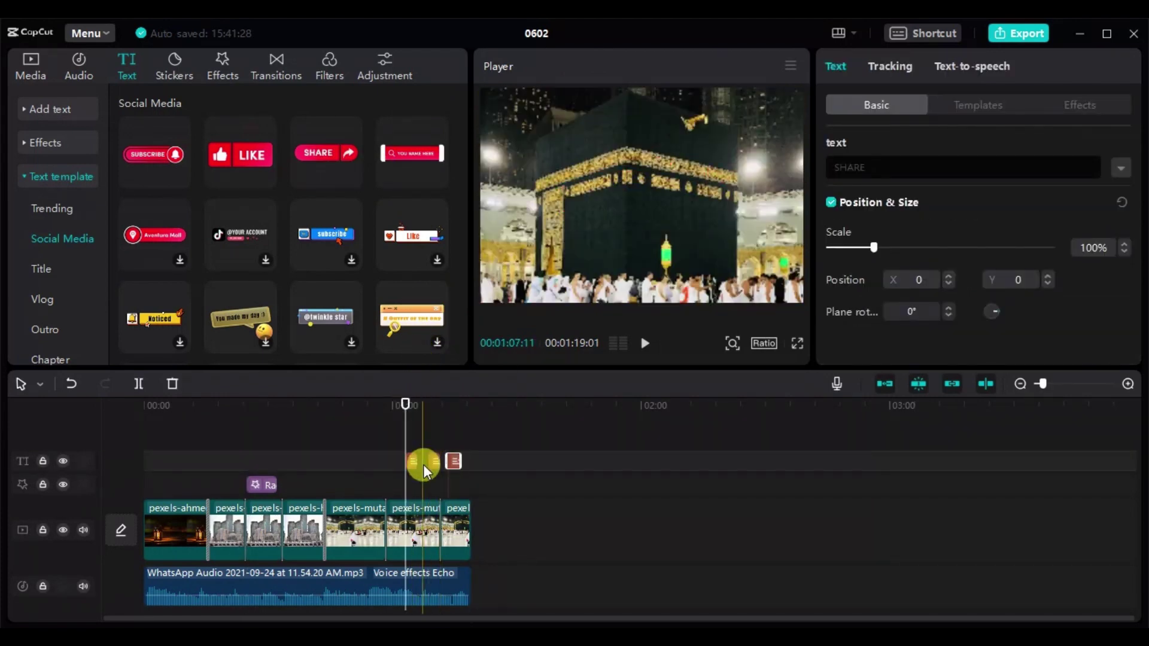
pyautogui.click(409, 463)
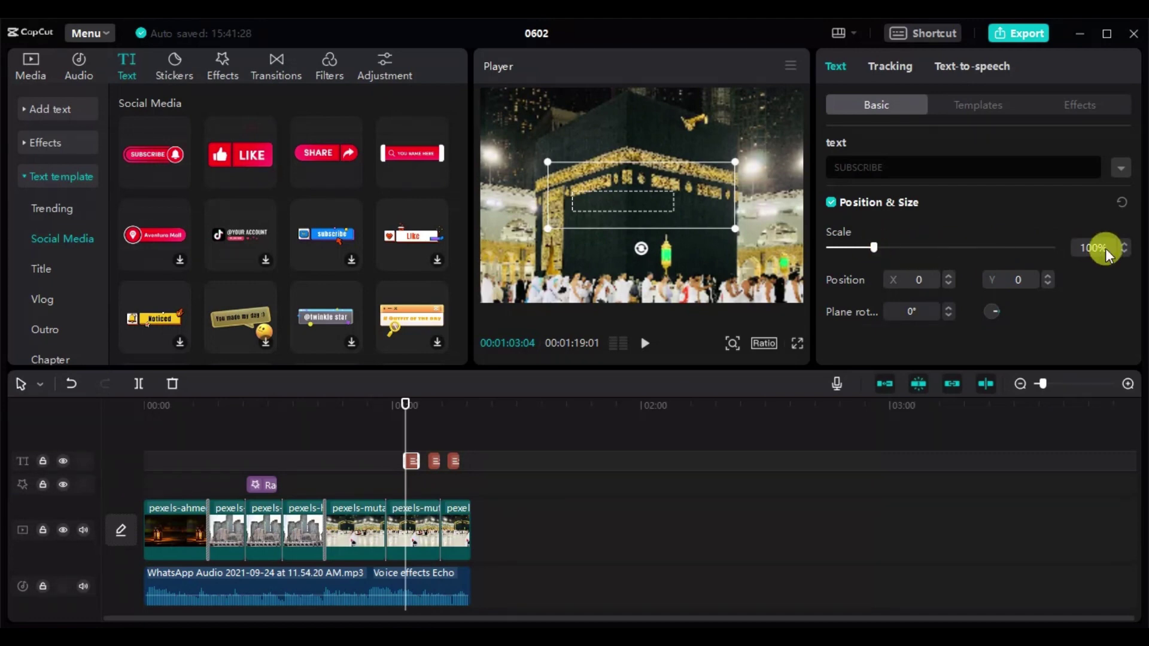
pyautogui.doubleClick(1086, 247)
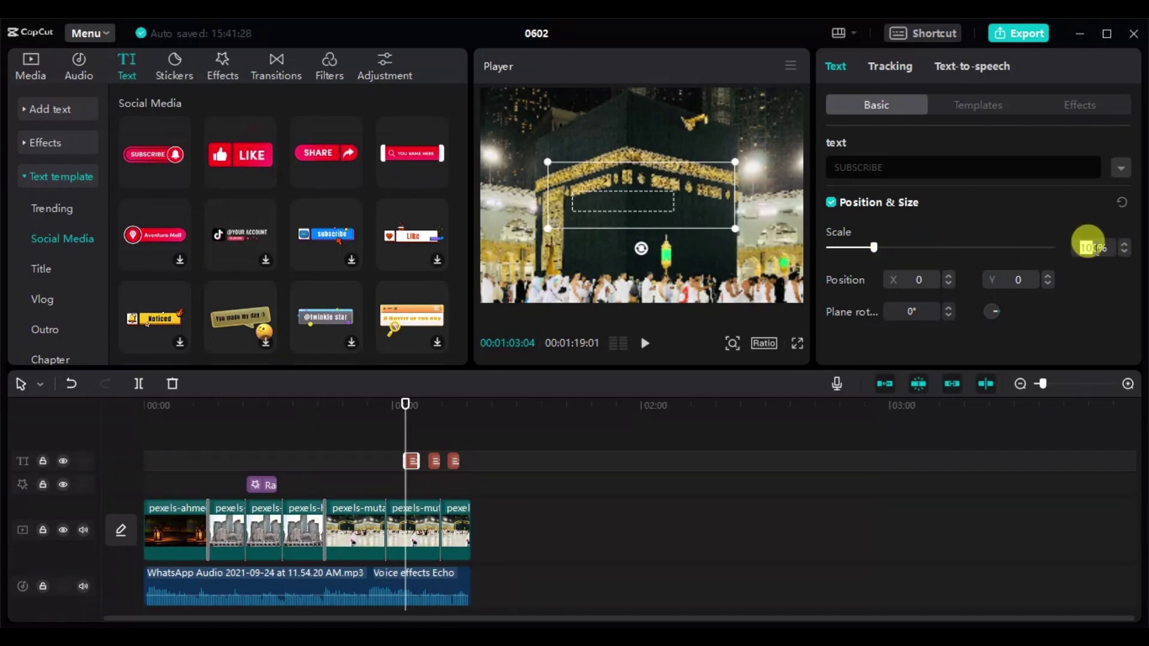
pyautogui.click(435, 460)
pyautogui.doubleClick(1084, 247)
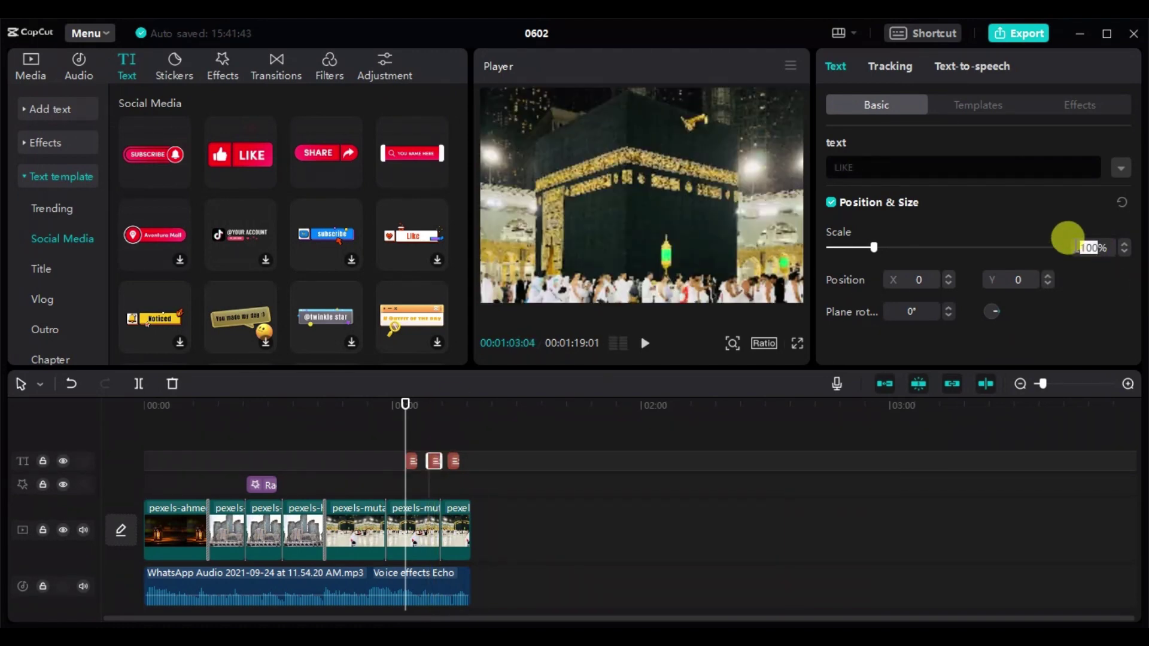
pyautogui.click(448, 422)
pyautogui.click(454, 460)
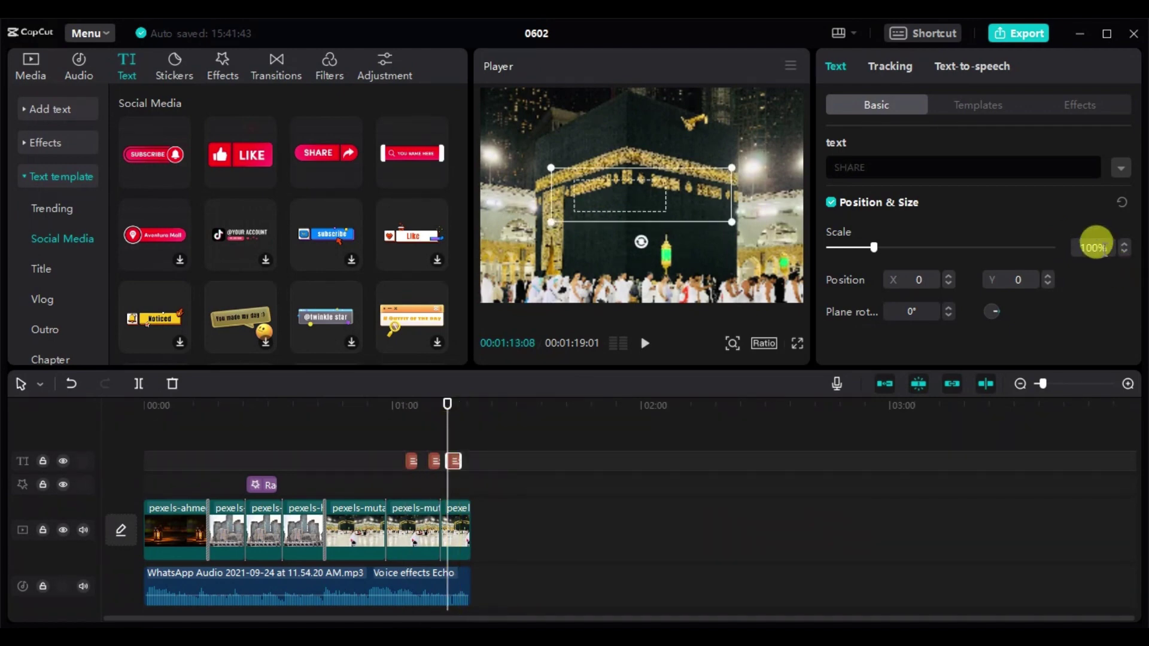
pyautogui.doubleClick(1092, 248)
pyautogui.press('Return')
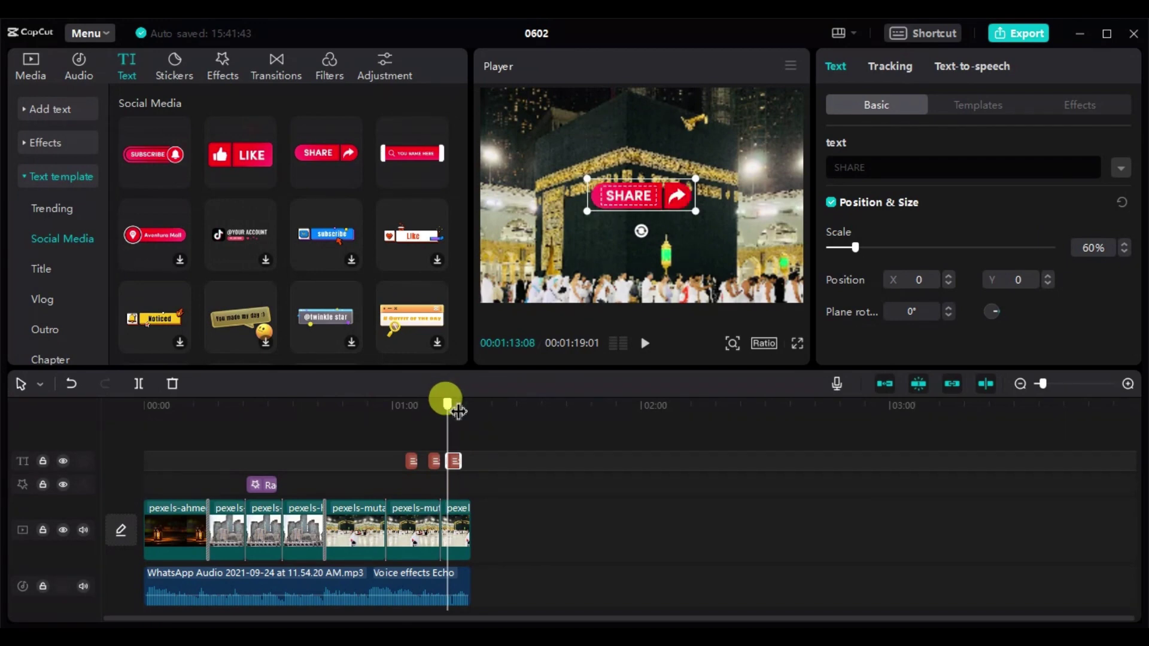
# Move the SUBSCRIBE template down to the lower edge of the video frame, at about X 60, Y -940
pyautogui.moveTo(447, 400); pyautogui.dragTo(460, 405)
pyautogui.click(454, 461)
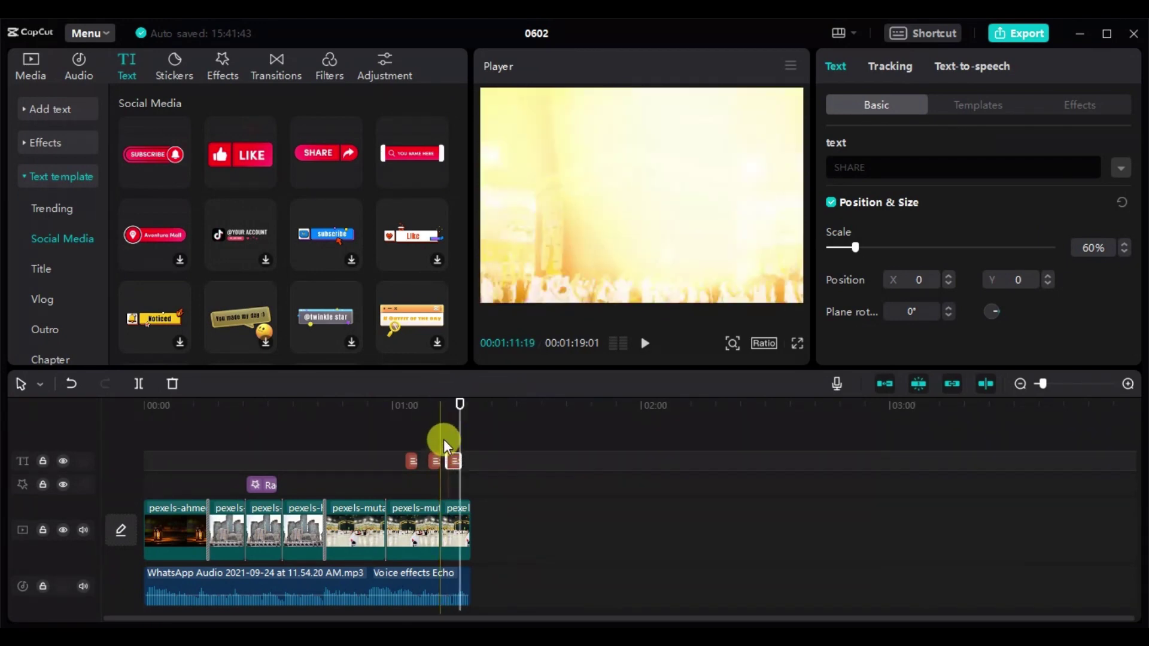
pyautogui.click(1020, 286)
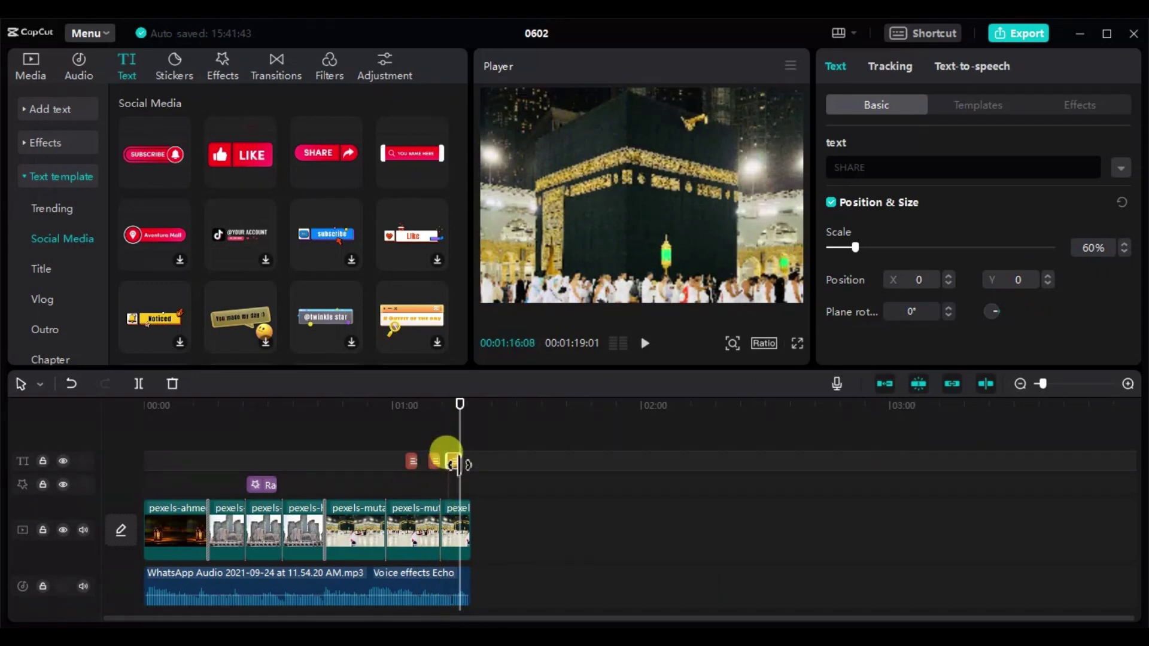
pyautogui.click(454, 465)
pyautogui.click(411, 406)
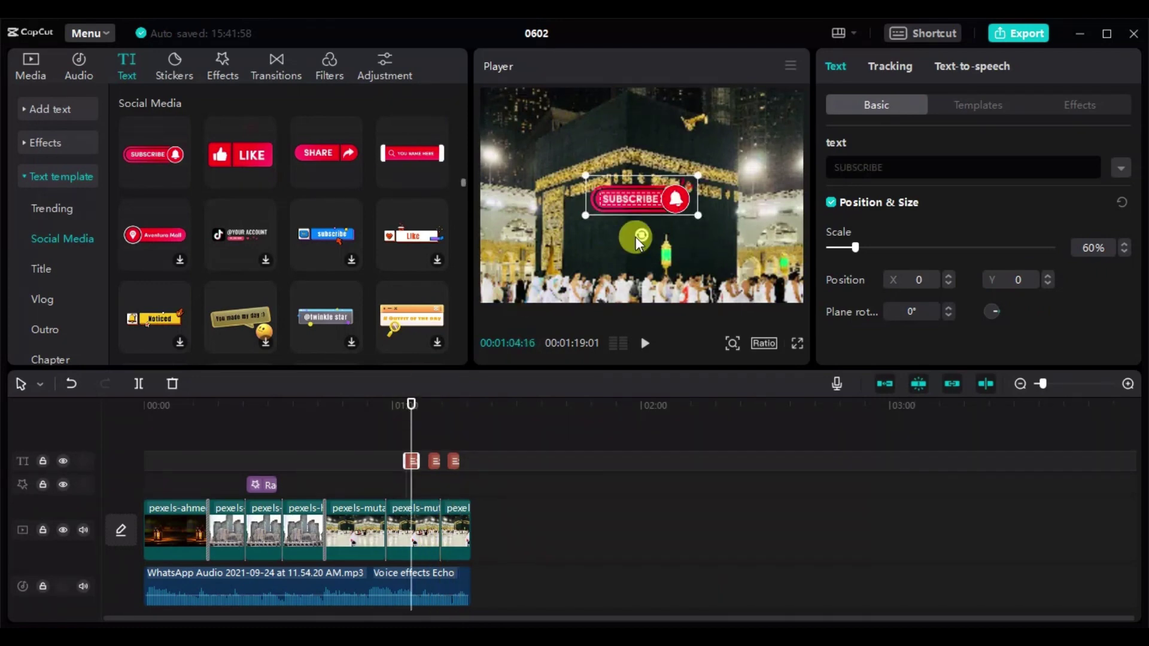
pyautogui.moveTo(638, 201); pyautogui.dragTo(643, 284)
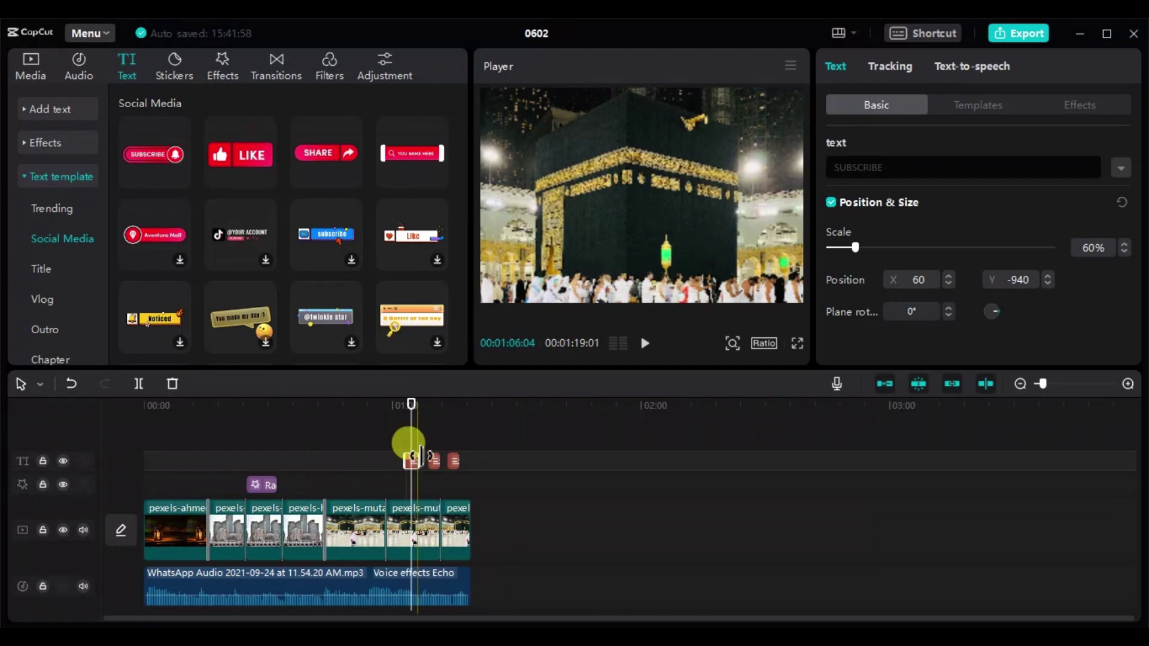
# Move the LIKE template to about X 0, Y -955 and the SHARE template to about X 0, Y -995
pyautogui.click(433, 405)
pyautogui.moveTo(657, 198); pyautogui.dragTo(657, 273)
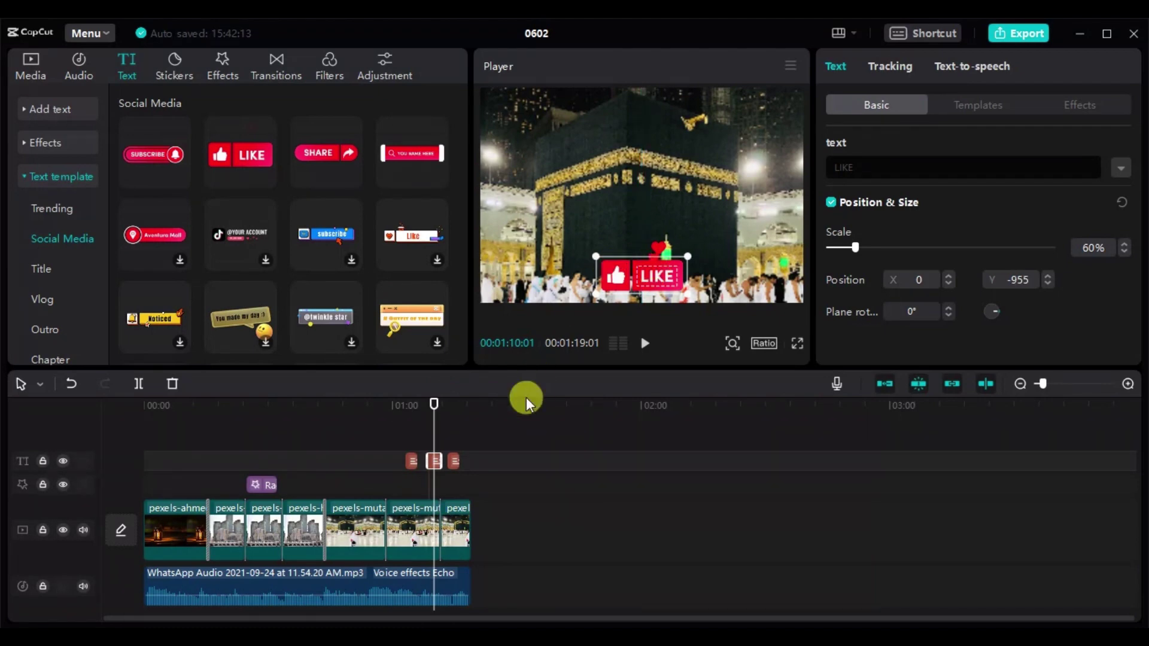
pyautogui.click(454, 460)
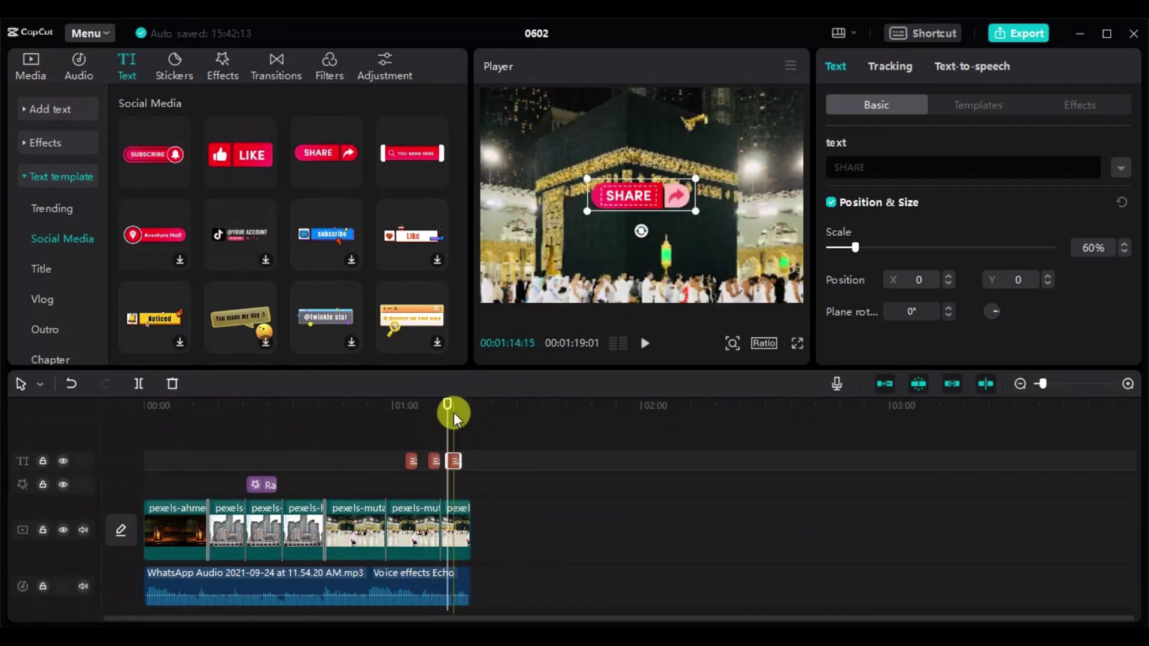
pyautogui.click(447, 454)
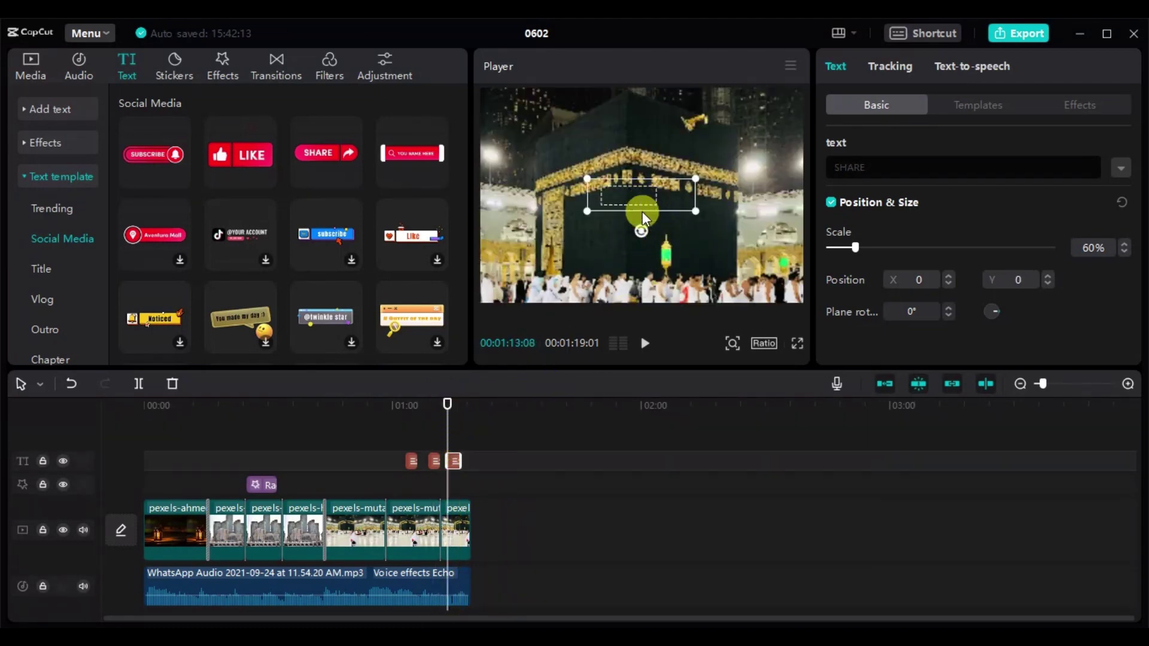
pyautogui.moveTo(643, 204); pyautogui.dragTo(648, 285)
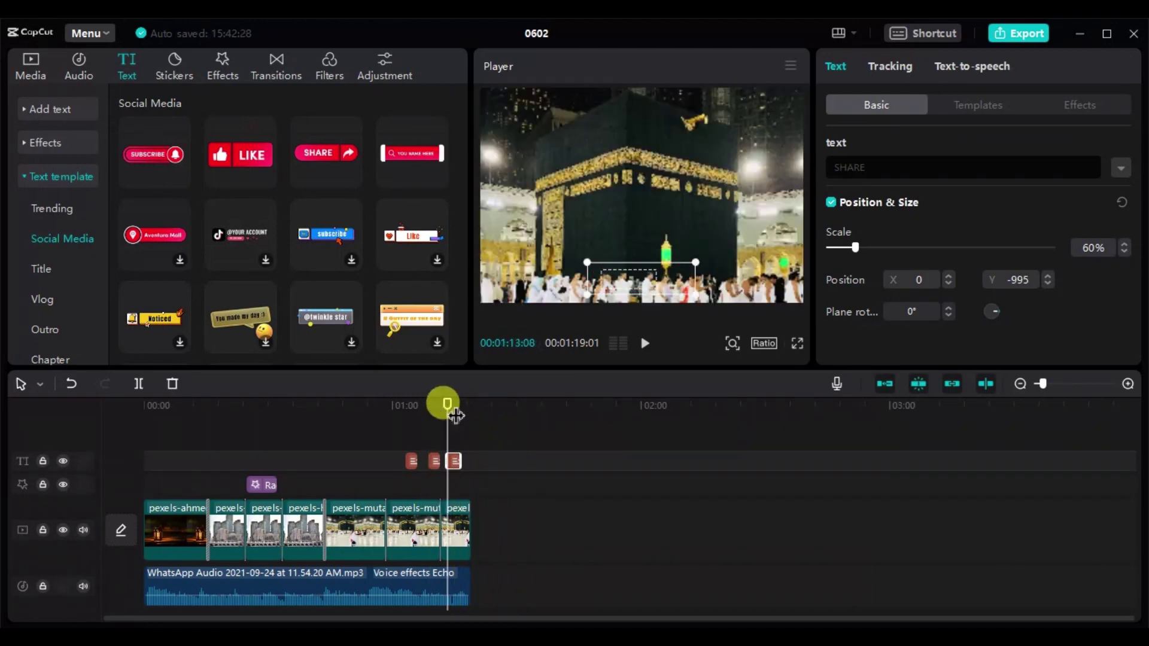
# Play the slideshow from 00:00:22:16 to check the transitions, the Radiance effect and the text templates
pyautogui.moveTo(446, 404); pyautogui.dragTo(239, 421)
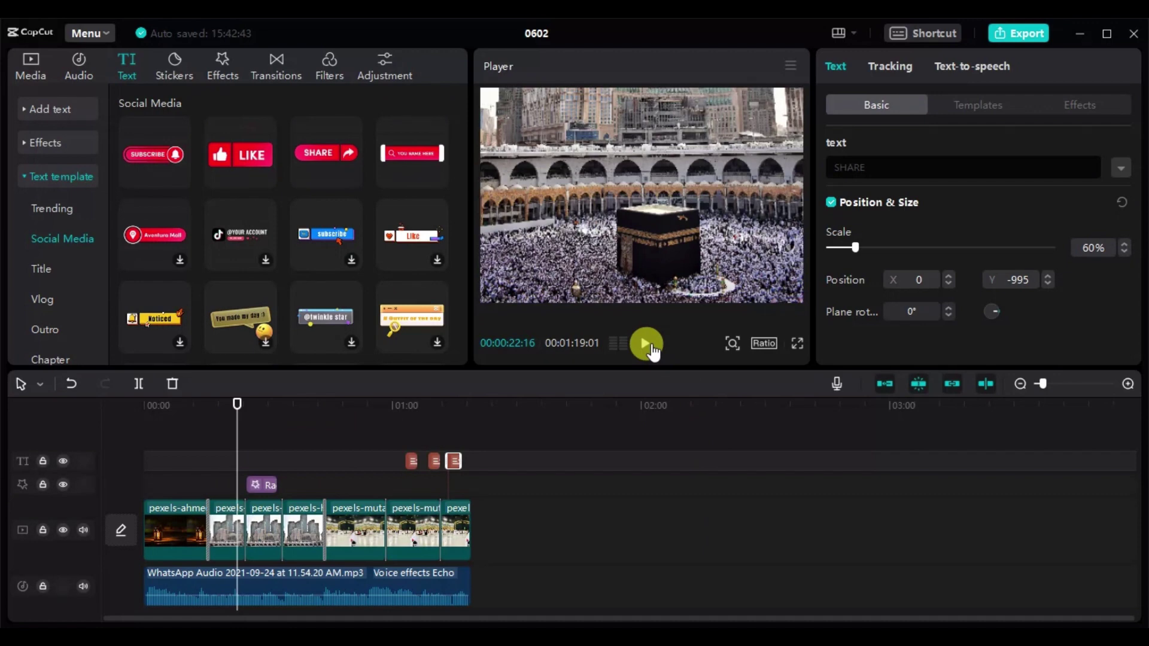
pyautogui.click(651, 350)
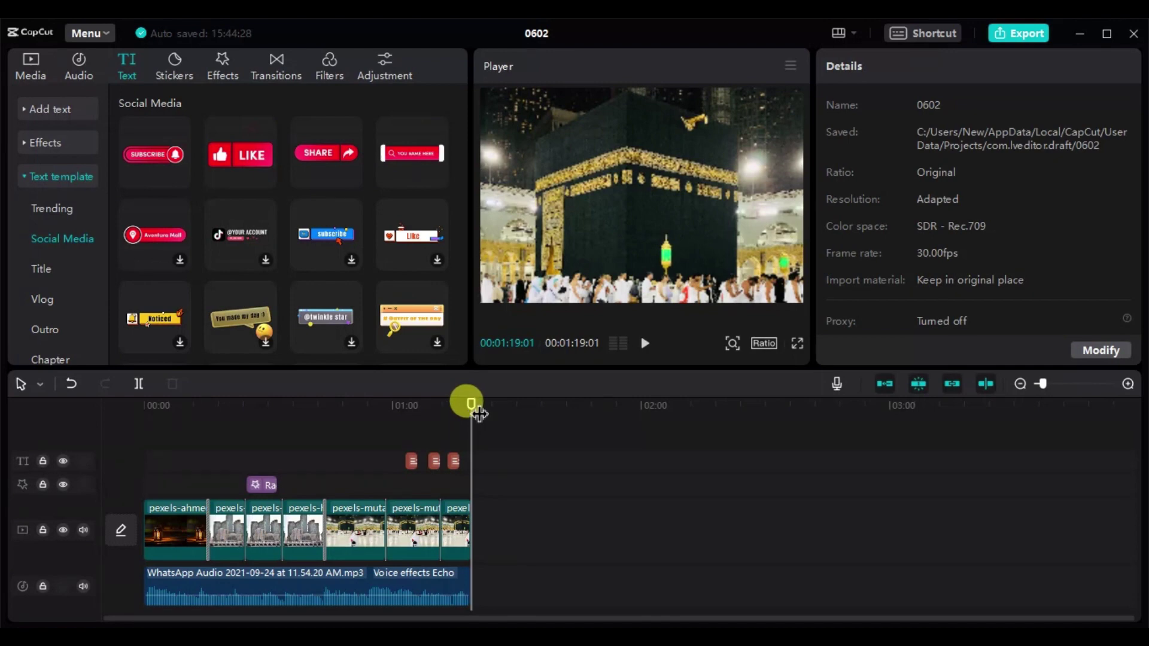
# Export the video as 0602 in 1080P, H.264, mp4 at 30fps, and request to stop the running export
pyautogui.click(1025, 41)
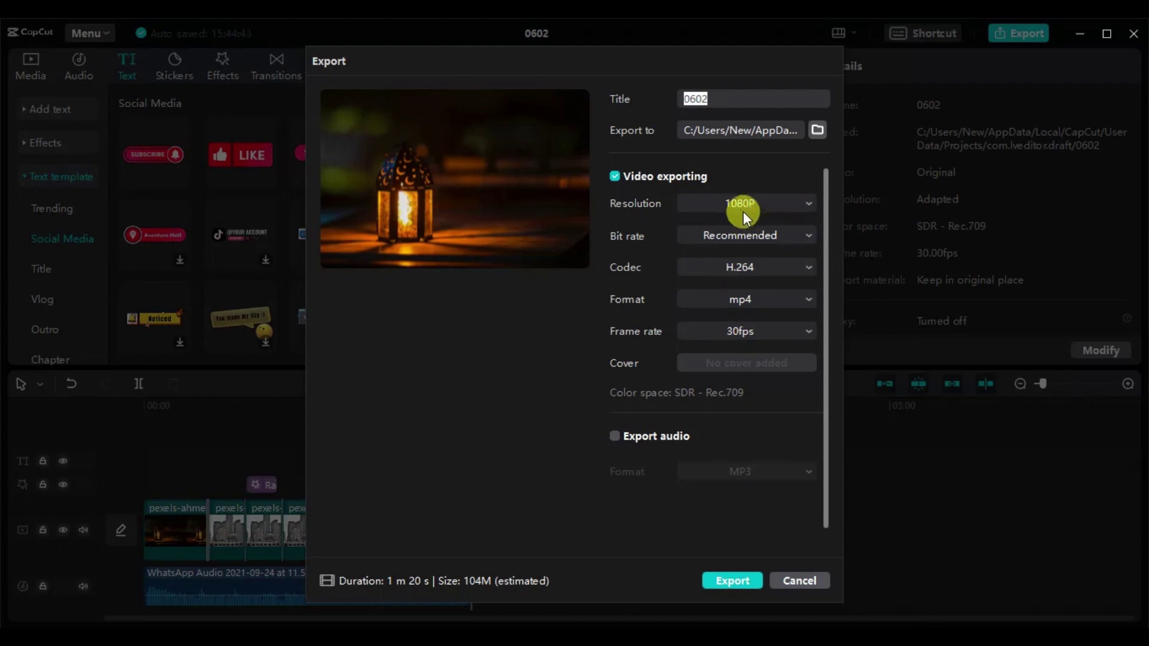
pyautogui.click(732, 581)
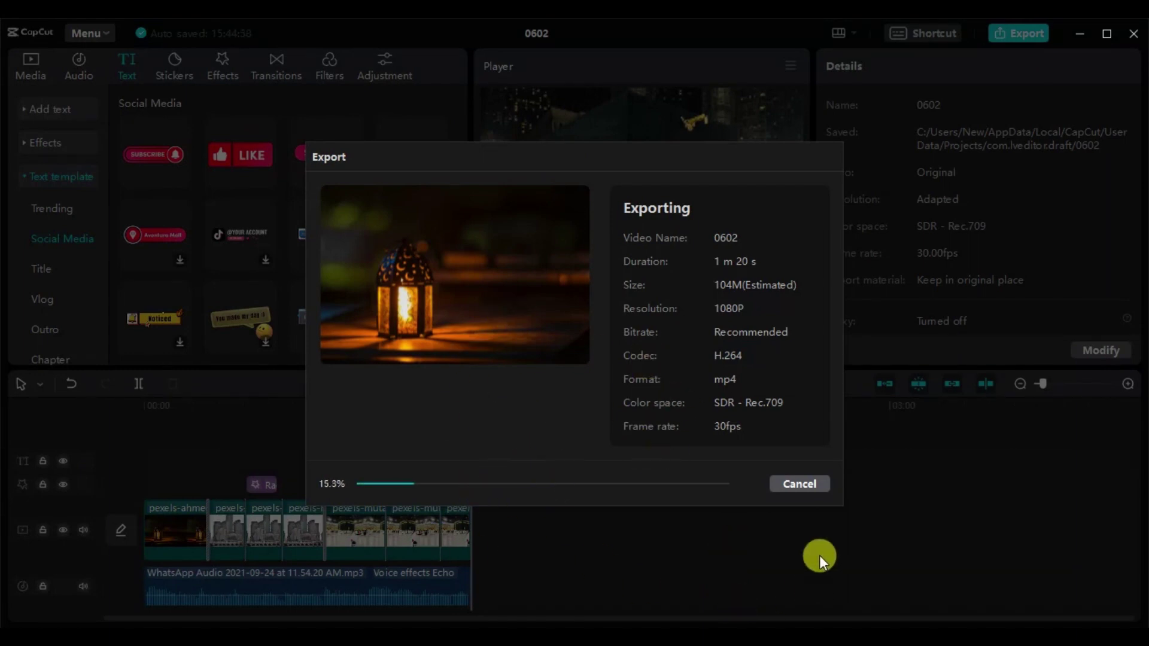
pyautogui.click(798, 484)
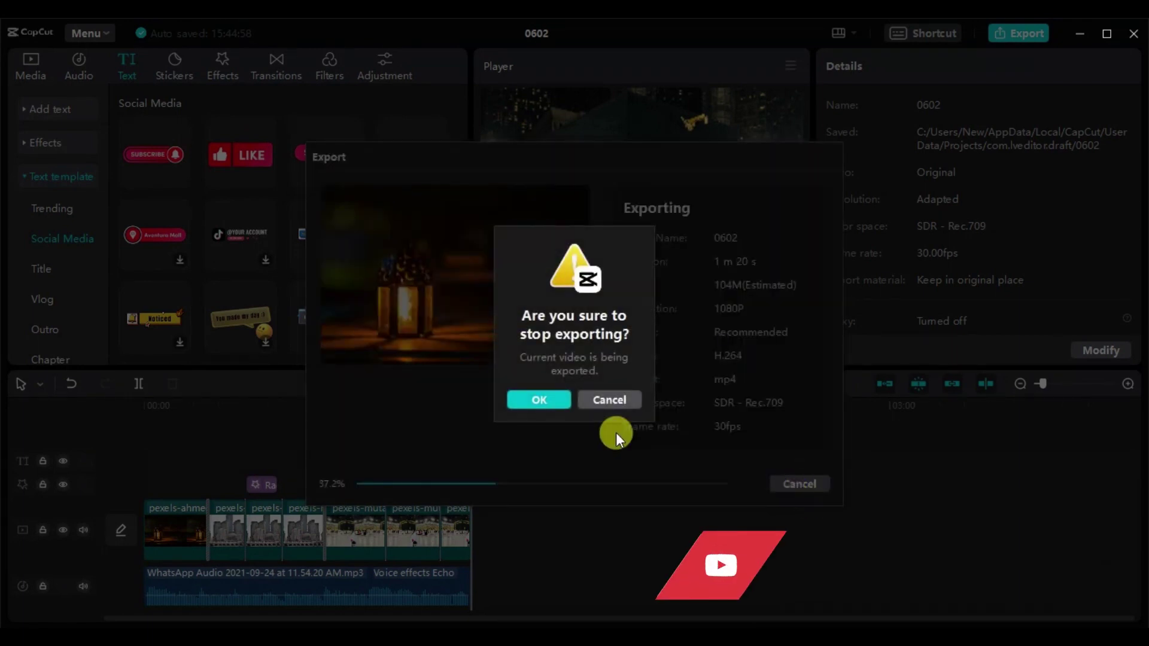